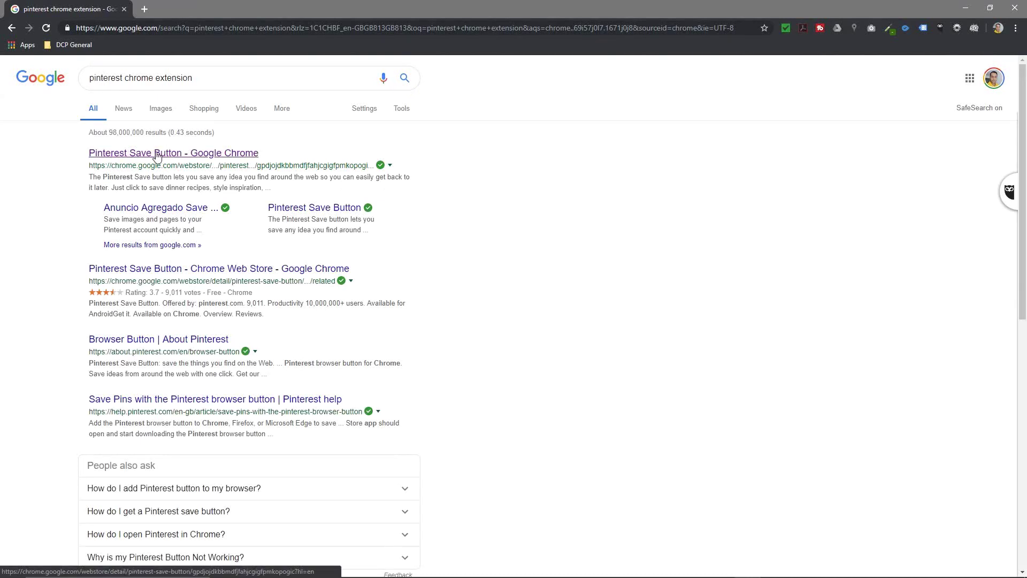
- Install the Pinterest Save Button extension from its Chrome Web Store listing
left_click(223, 155)
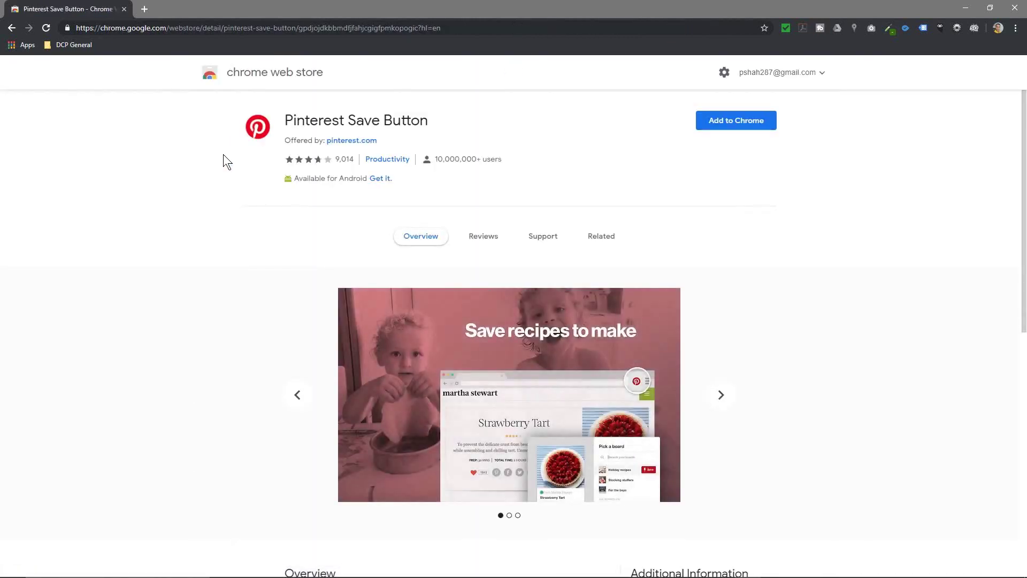
left_click(727, 126)
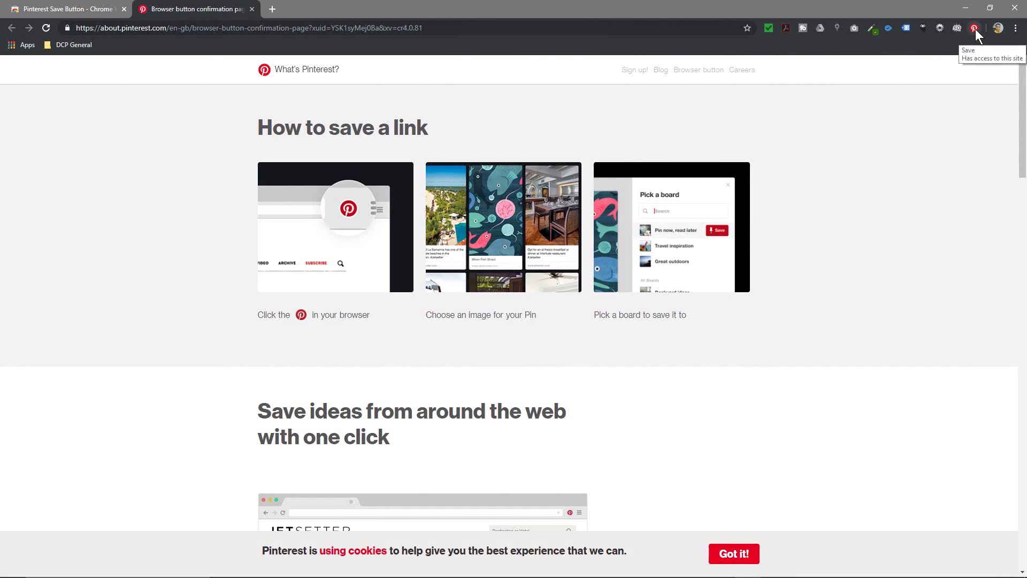
left_click(252, 9)
- Close the leftover Chrome Web Store extension tabs
left_click(142, 9)
left_click(130, 10)
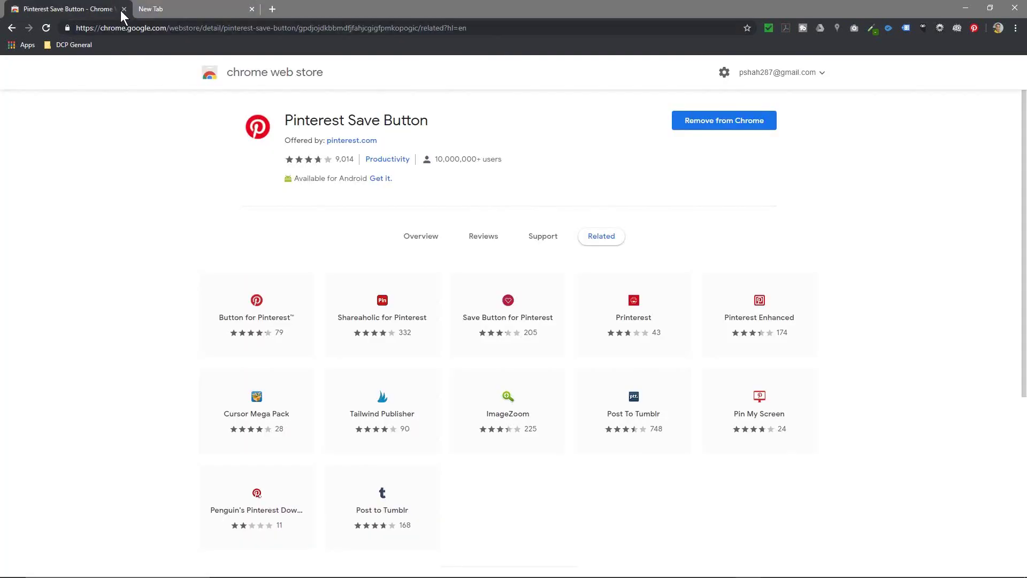
left_click(123, 10)
- Load pinterest.co.uk and show the DCP Web Designers profile's boards
type("pinterest chrome extension")
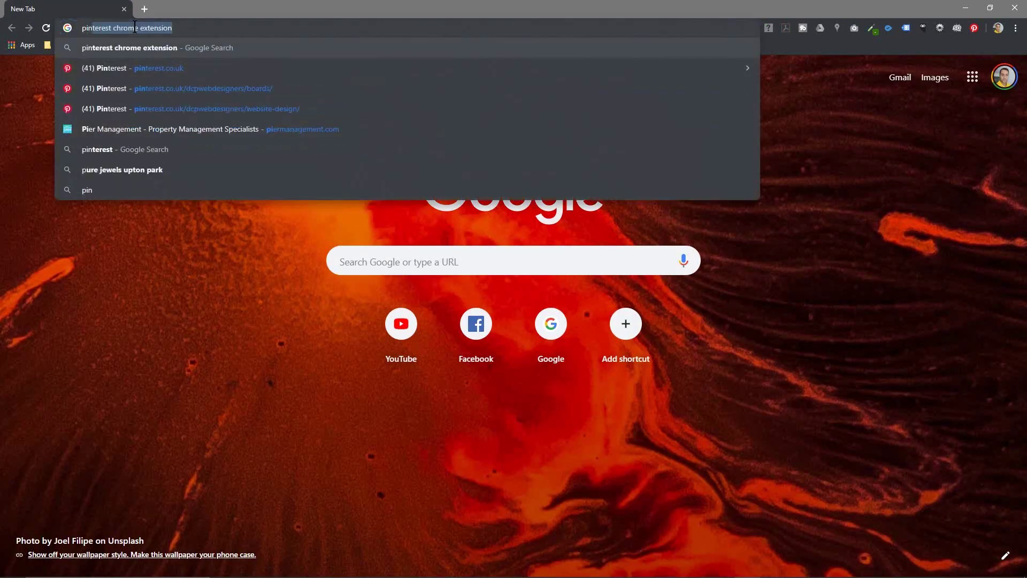
key("Down")
key("Return")
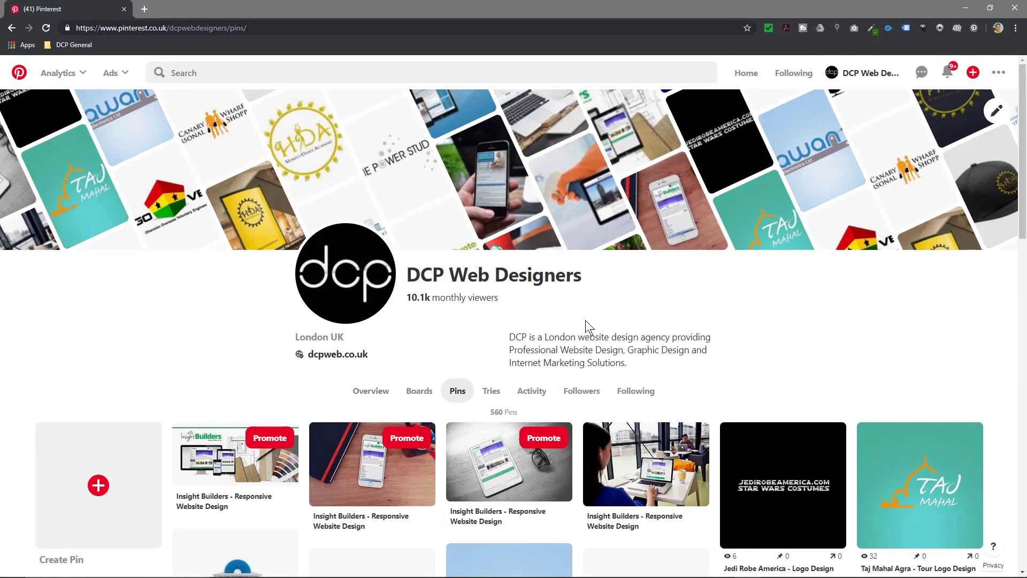
scroll(456, 375, "down", 3)
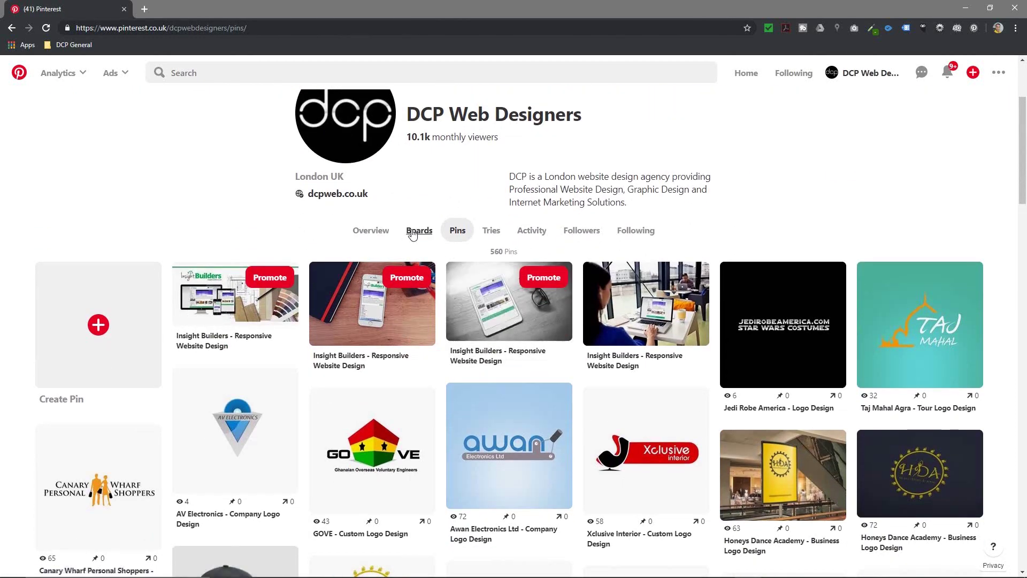
left_click(412, 232)
- Browse the boards, view a Blender Video Tutorials pin, then return to the board list
scroll(490, 375, "down", 3)
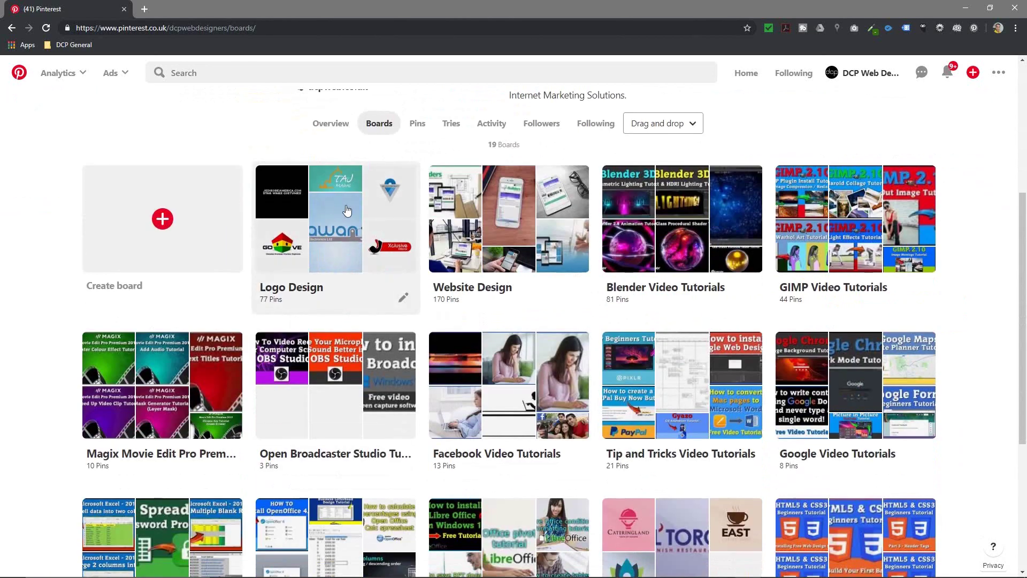
scroll(193, 409, "down", 5)
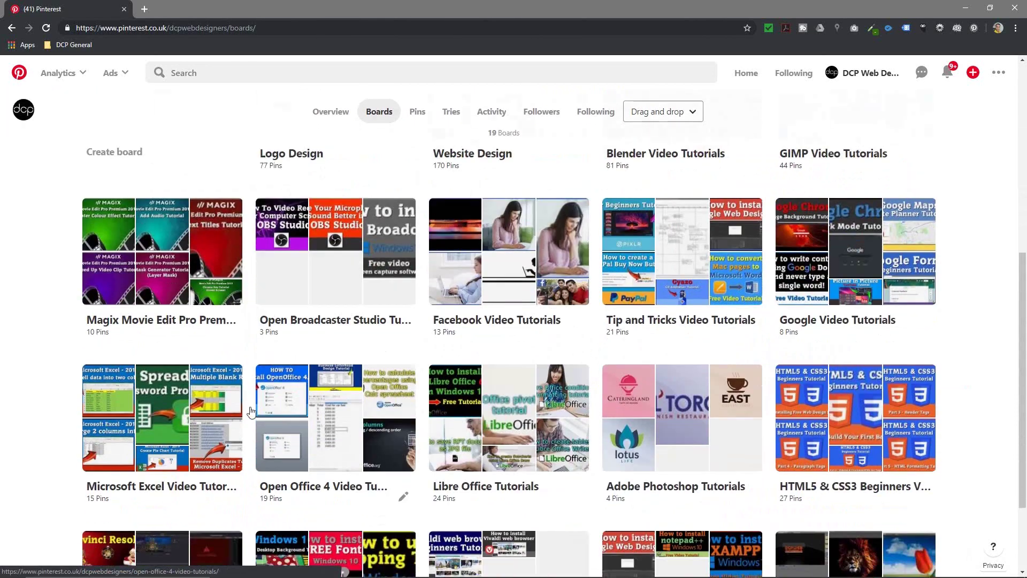
scroll(810, 476, "up", 5)
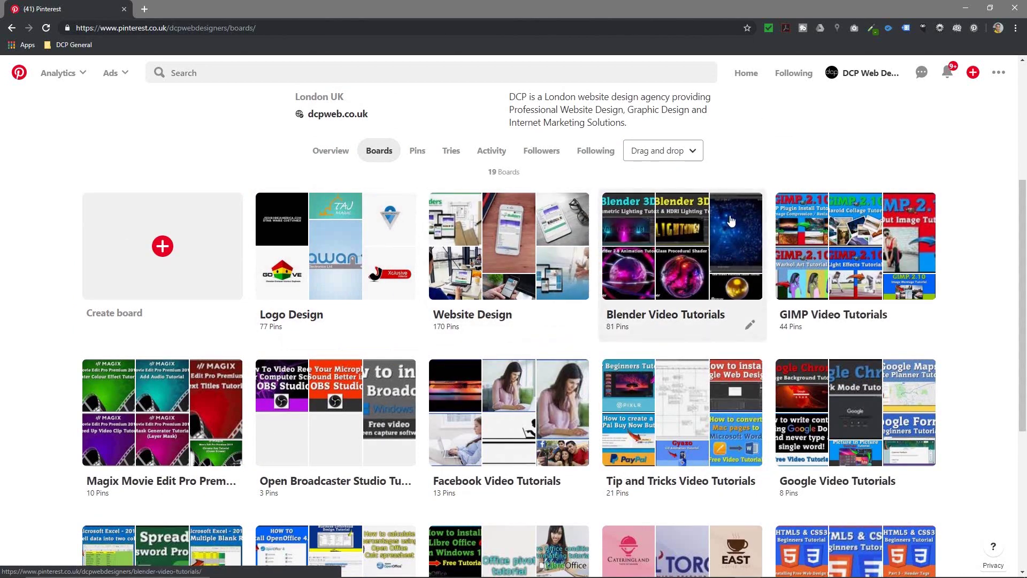
scroll(763, 339, "down", 3)
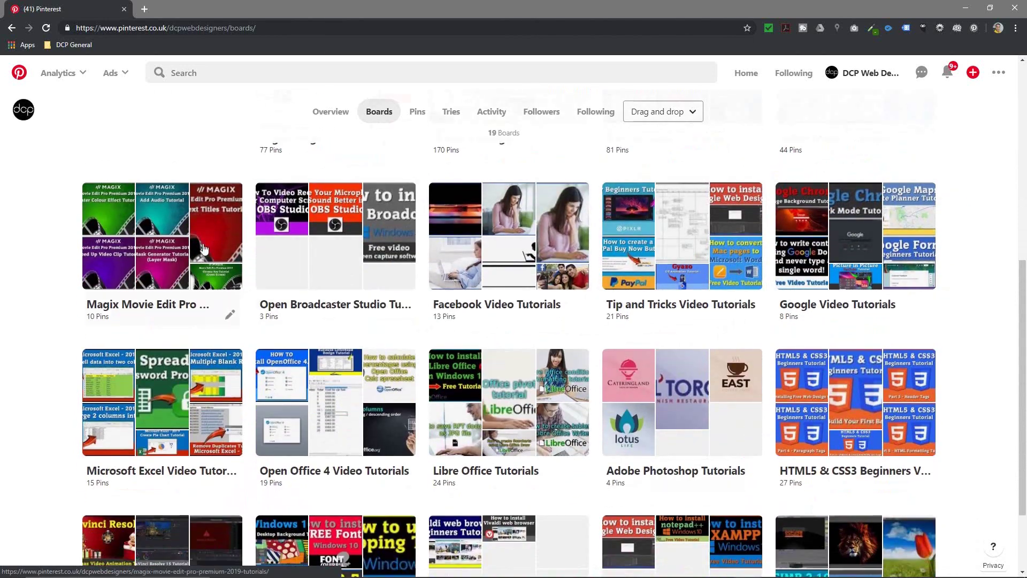
scroll(822, 487, "down", 2)
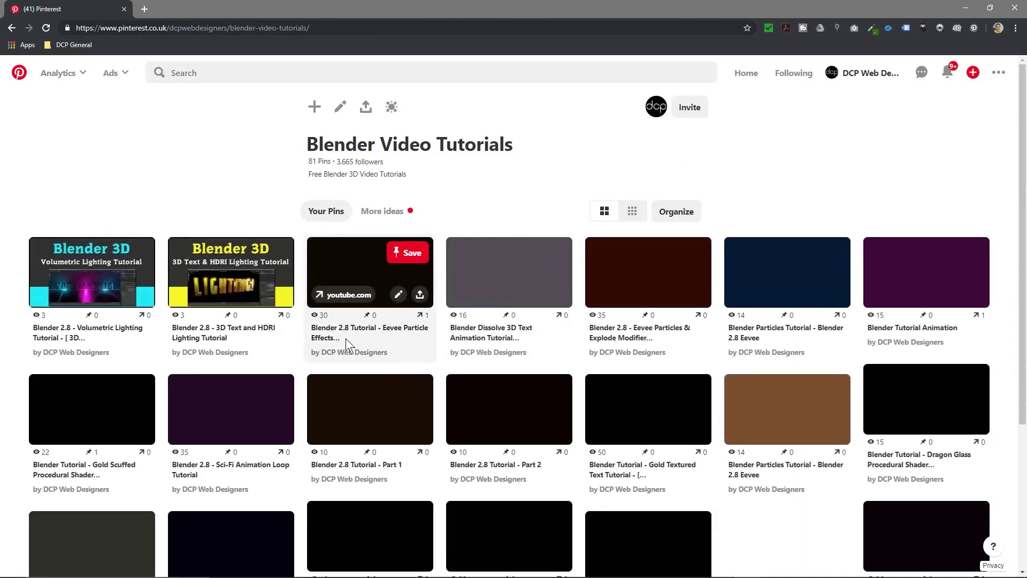
scroll(317, 360, "down", 10)
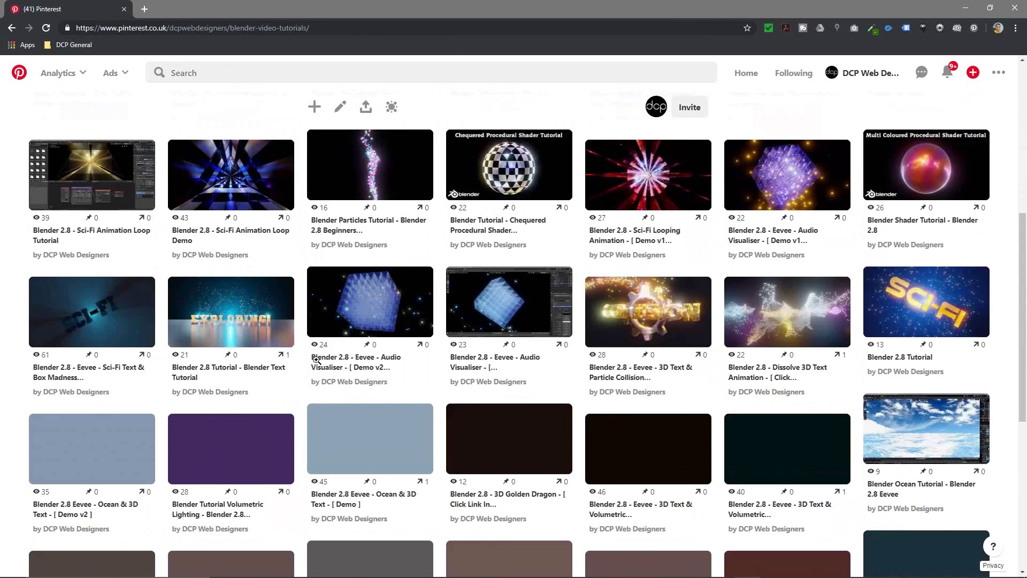
scroll(317, 360, "up", 12)
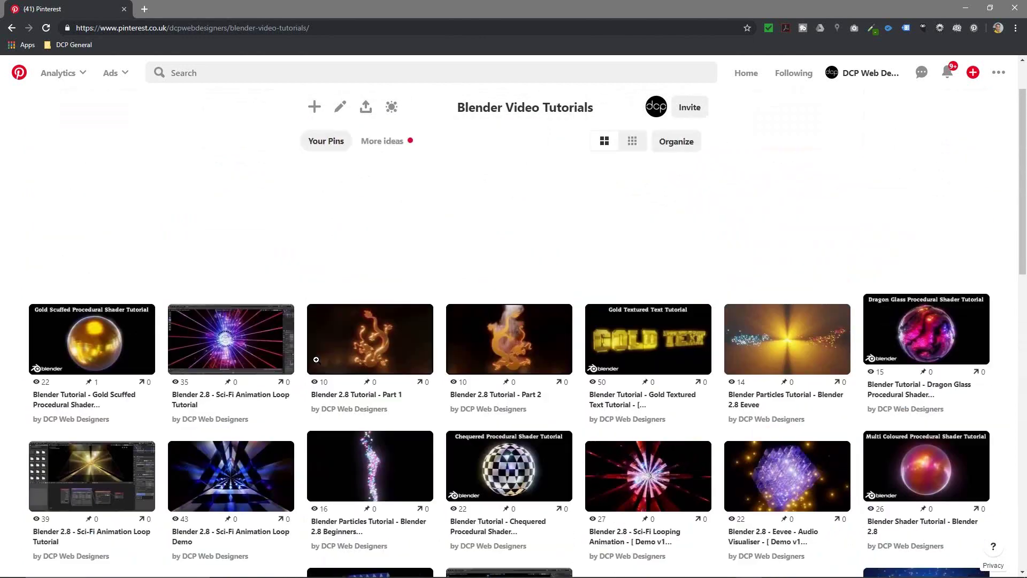
left_click(161, 338)
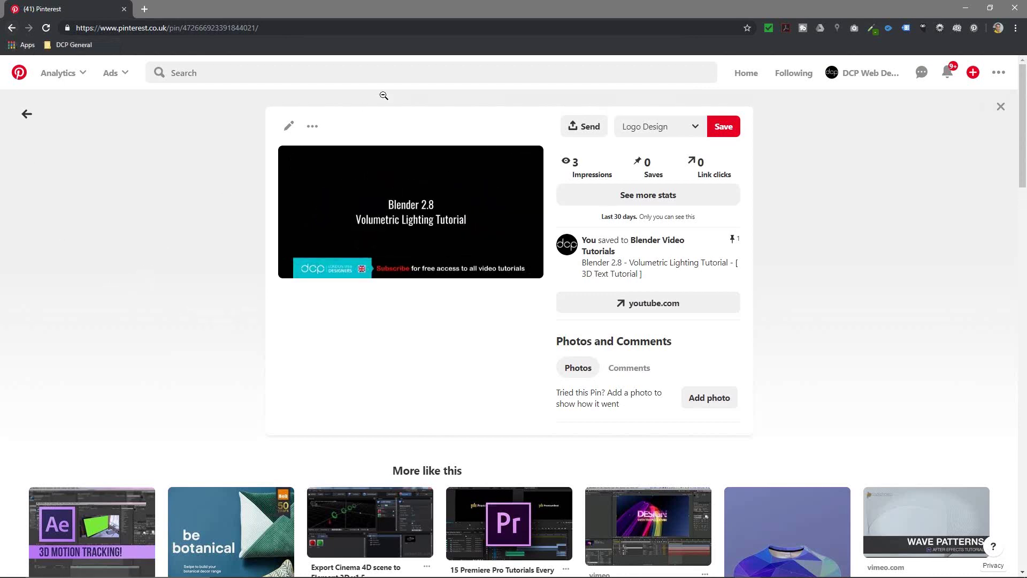
left_click(13, 28)
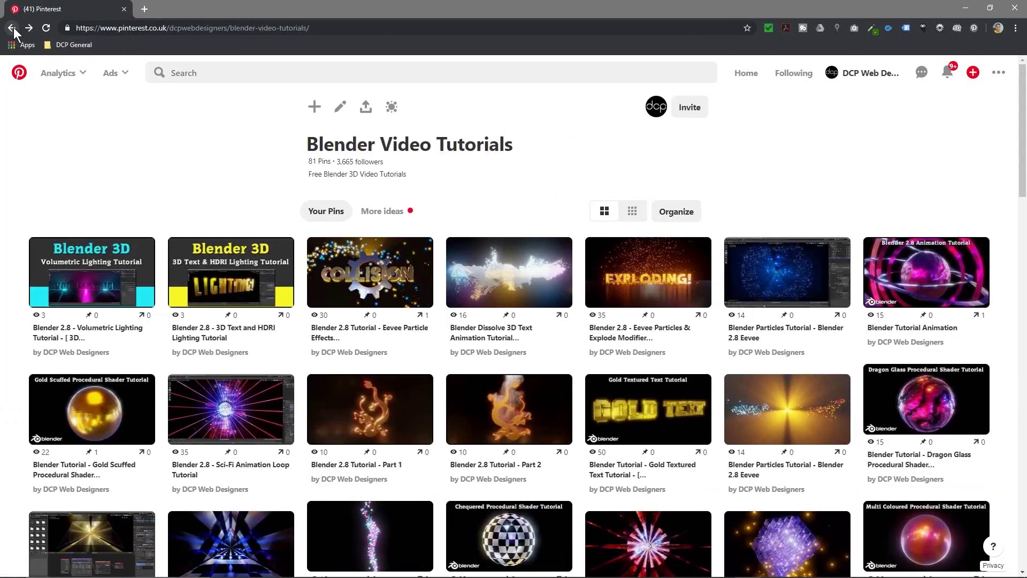
left_click(12, 29)
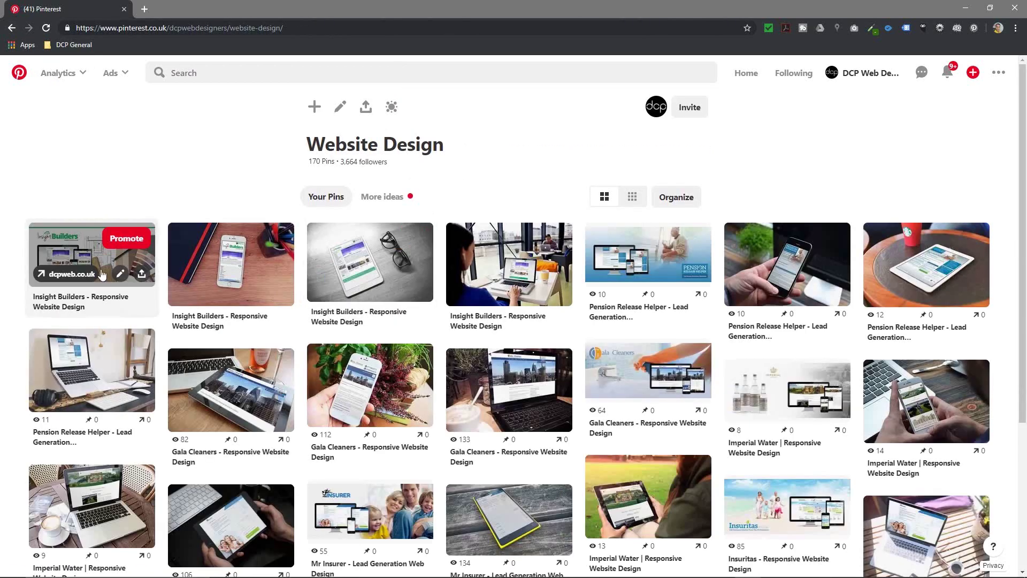
- Scroll through the Website Design board's 170 pins, then open a new browser tab
scroll(492, 390, "down", 4)
scroll(493, 390, "down", 10)
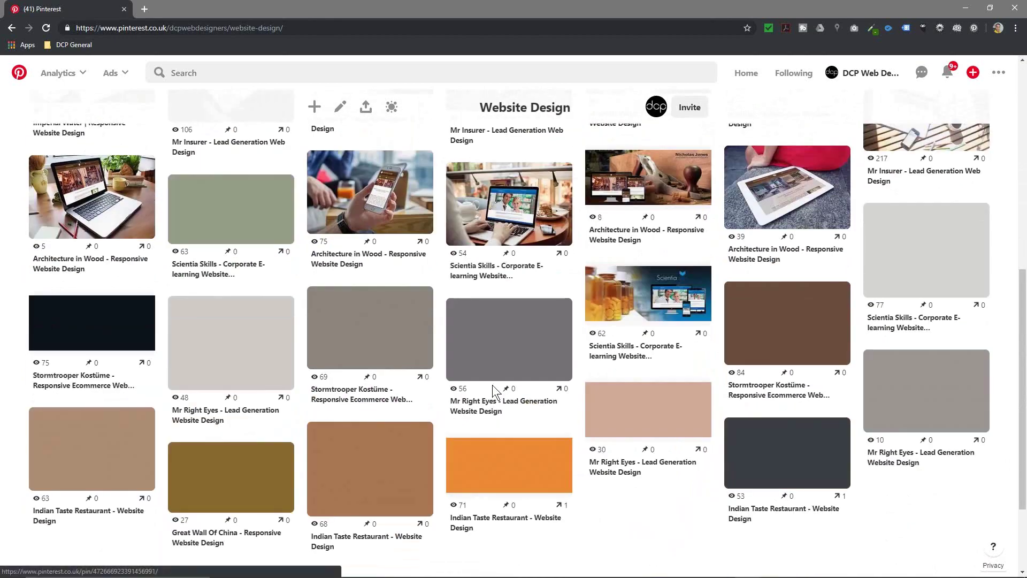
scroll(493, 388, "down", 5)
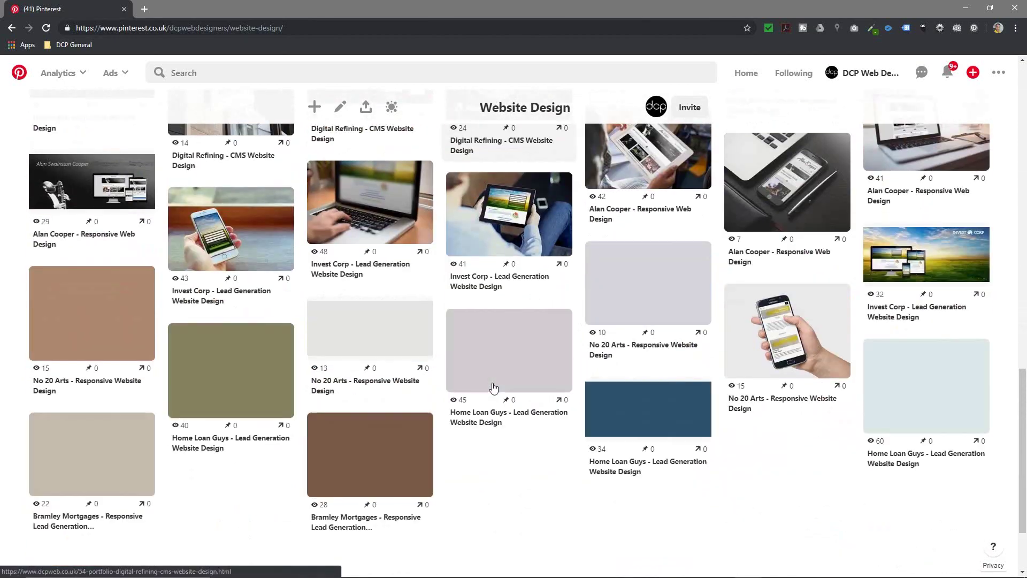
scroll(493, 382, "up", 20)
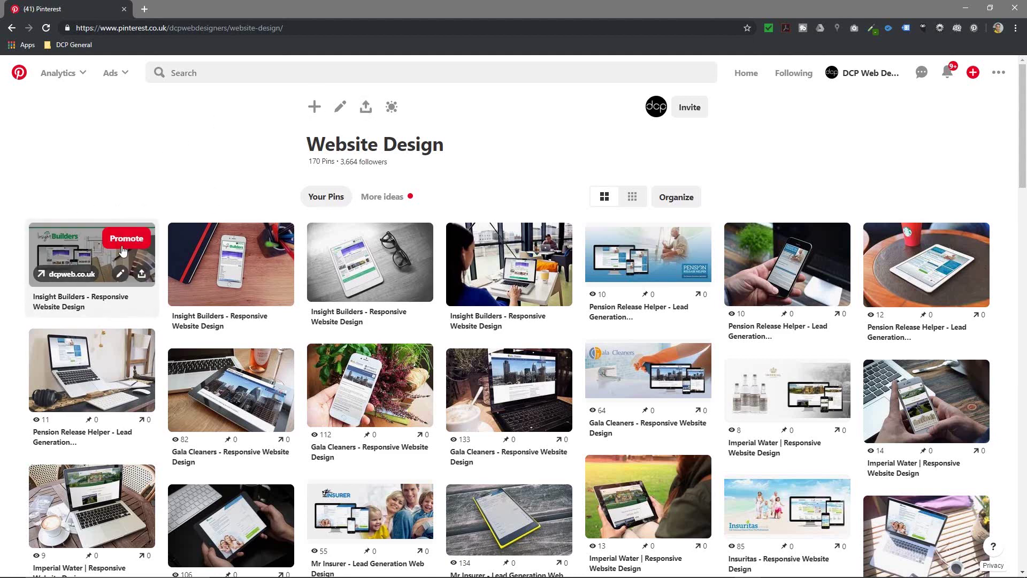
left_click(143, 10)
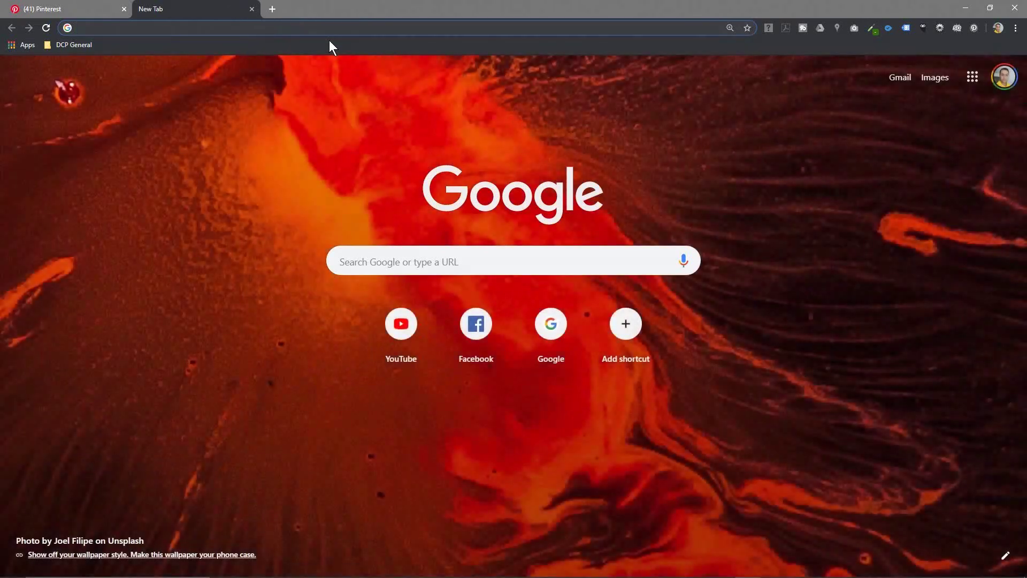
- Load dcpweb.co.uk and go to its portfolio page
type("dcpweb.co.uk")
key("Return")
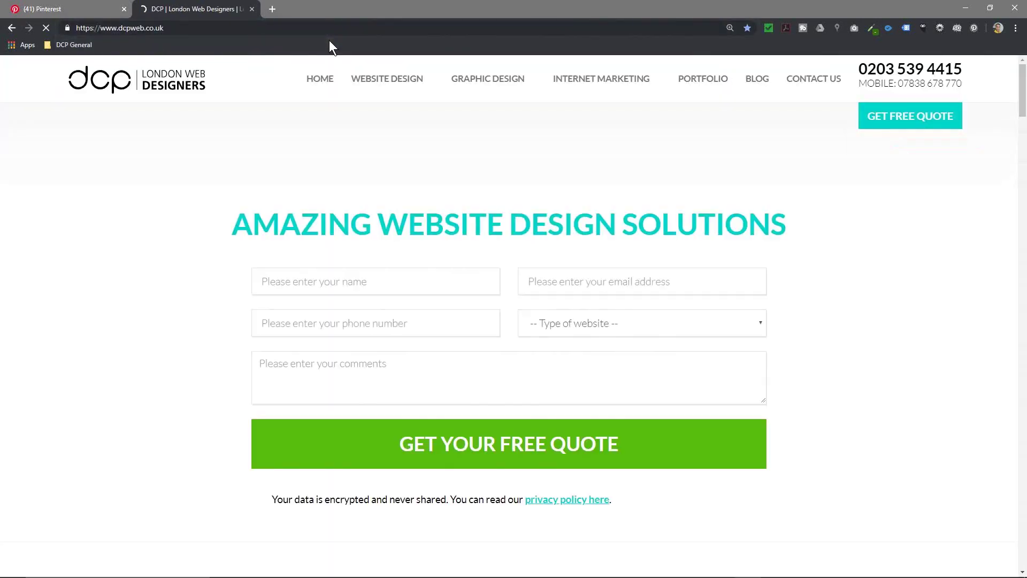
mouse_move(636, 72)
left_click(690, 79)
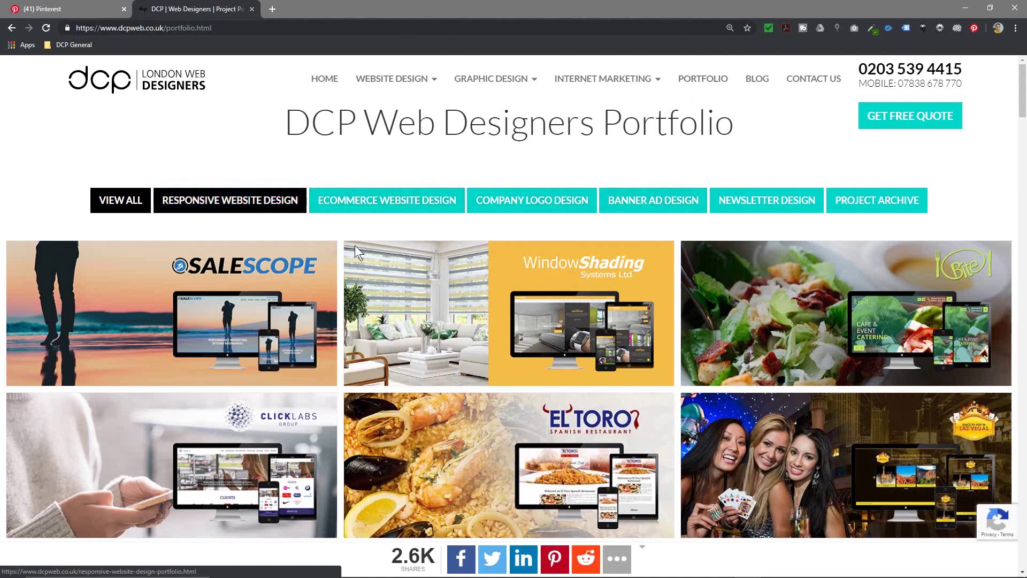
- Open the Red Tempura project and scroll through its images back to the monitor photo
scroll(434, 273, "down", 10)
scroll(435, 274, "down", 5)
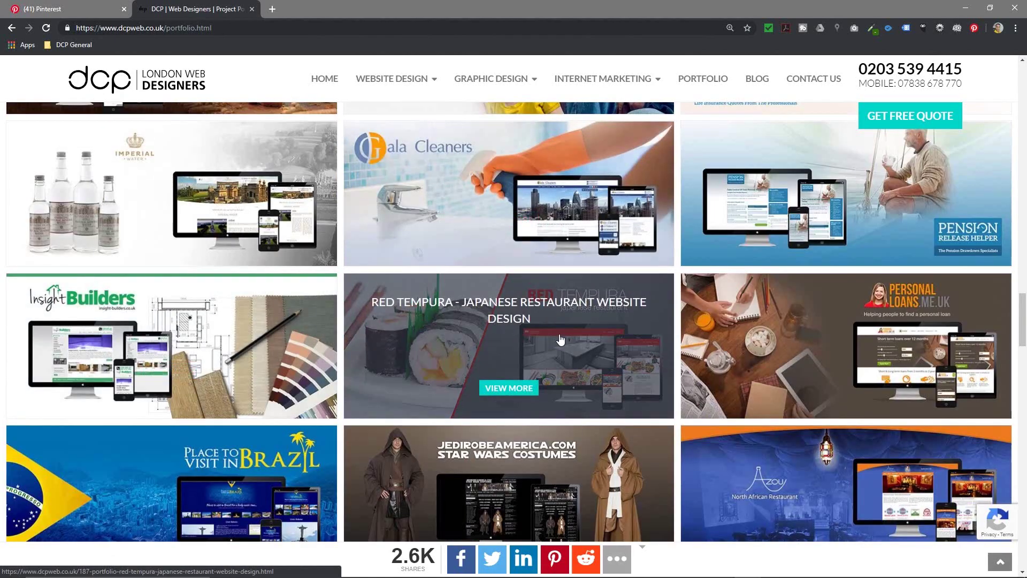
left_click(560, 339)
scroll(541, 332, "down", 3)
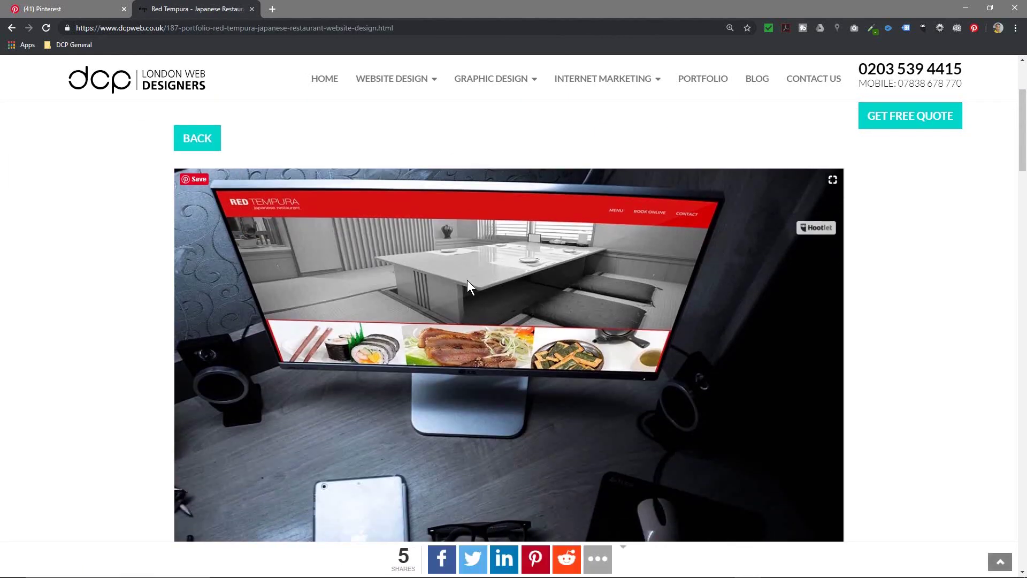
scroll(670, 390, "down", 8)
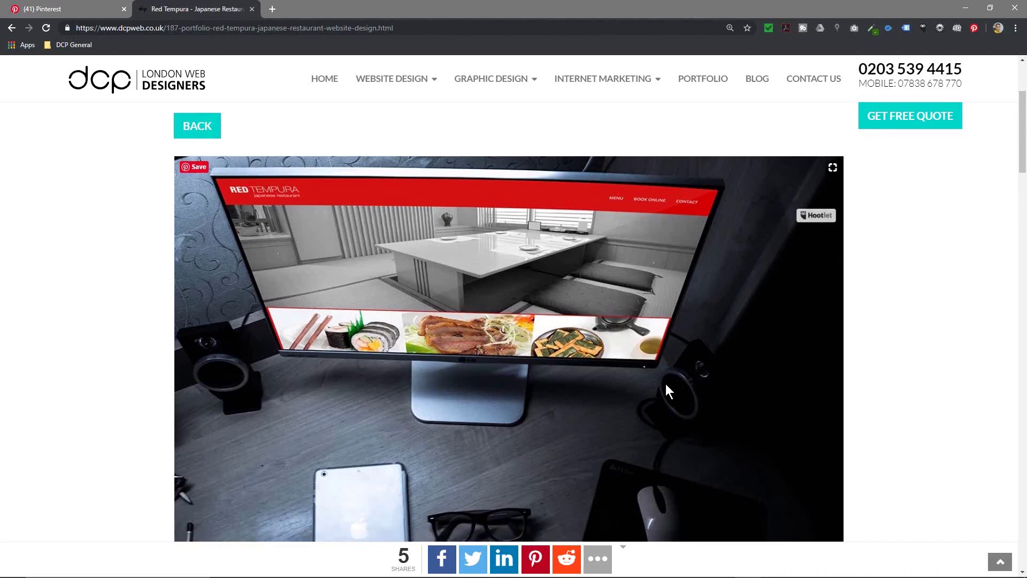
scroll(482, 273, "down", 12)
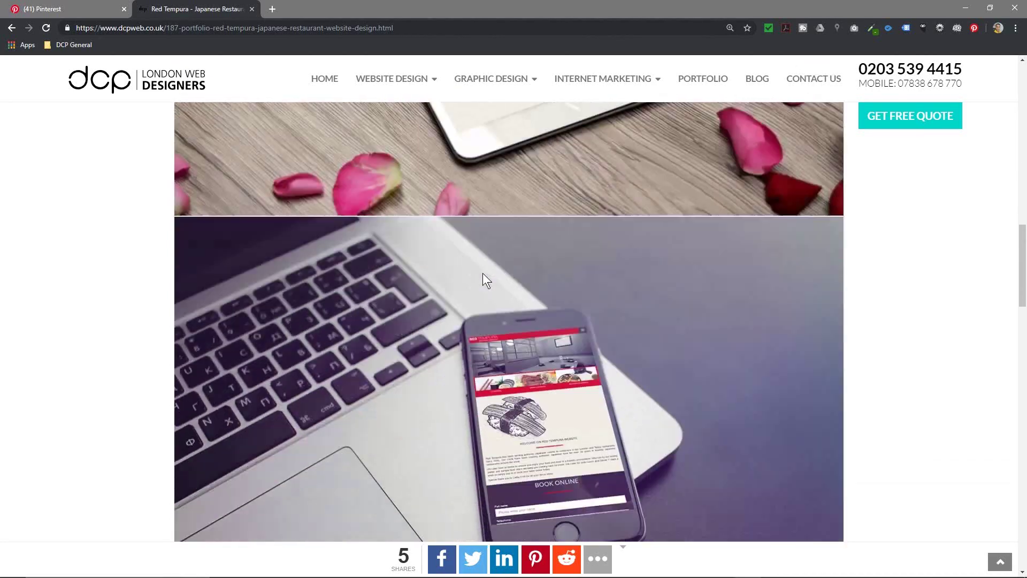
scroll(483, 273, "up", 15)
scroll(409, 262, "up", 10)
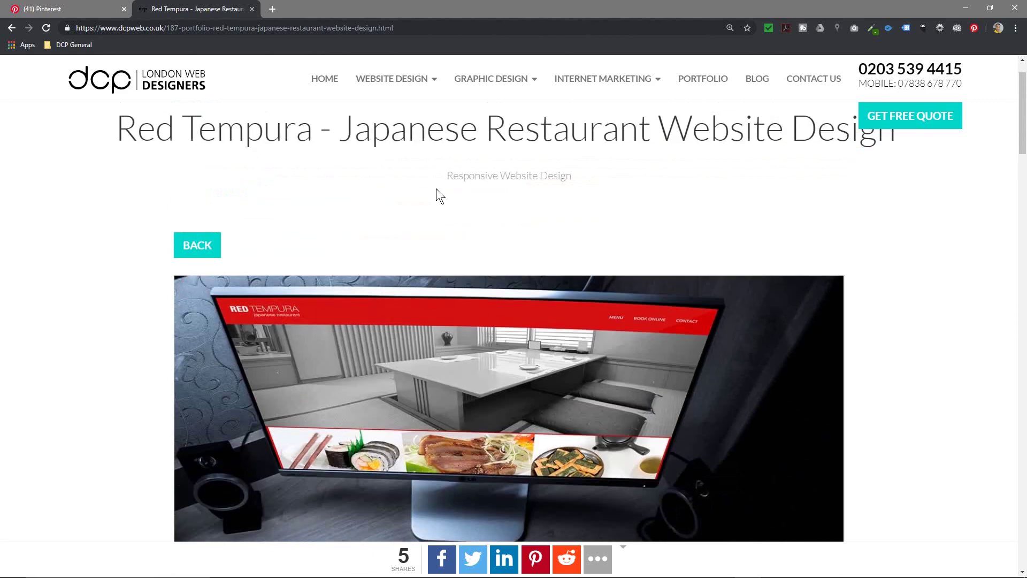
mouse_move(208, 327)
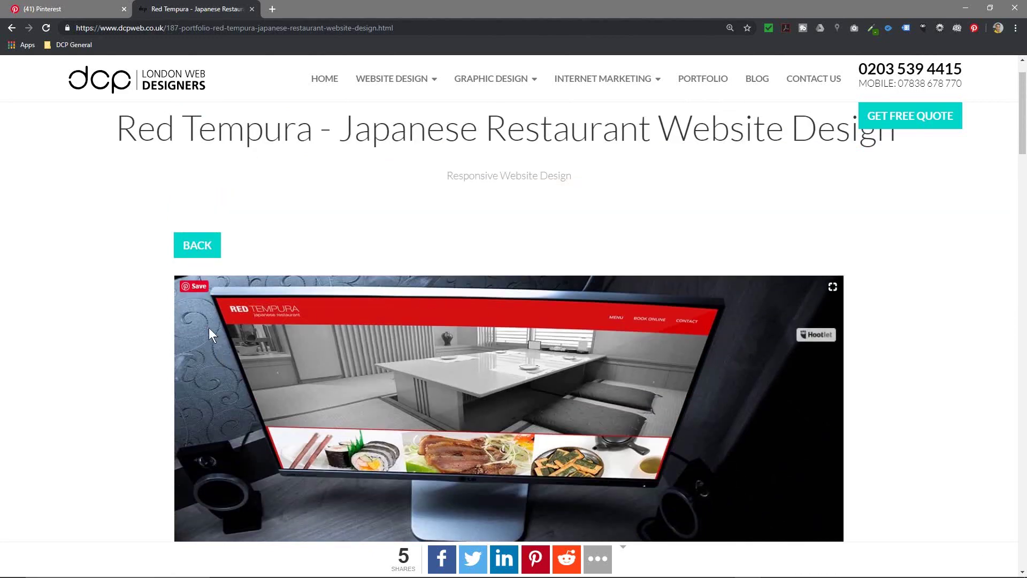
- Pin the Red Tempura monitor photo to the Website Design board
left_click(197, 289)
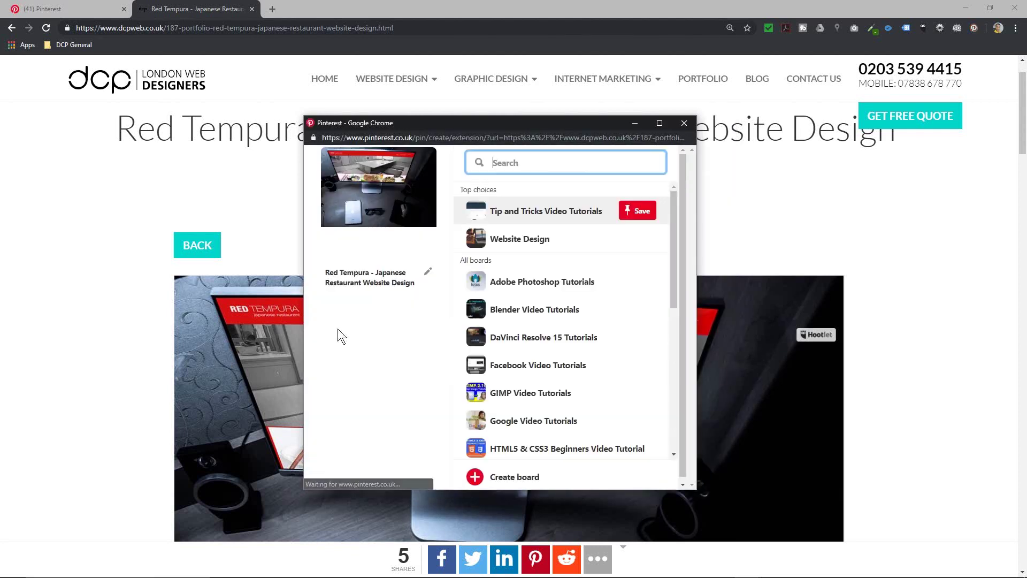
scroll(514, 281, "down", 5)
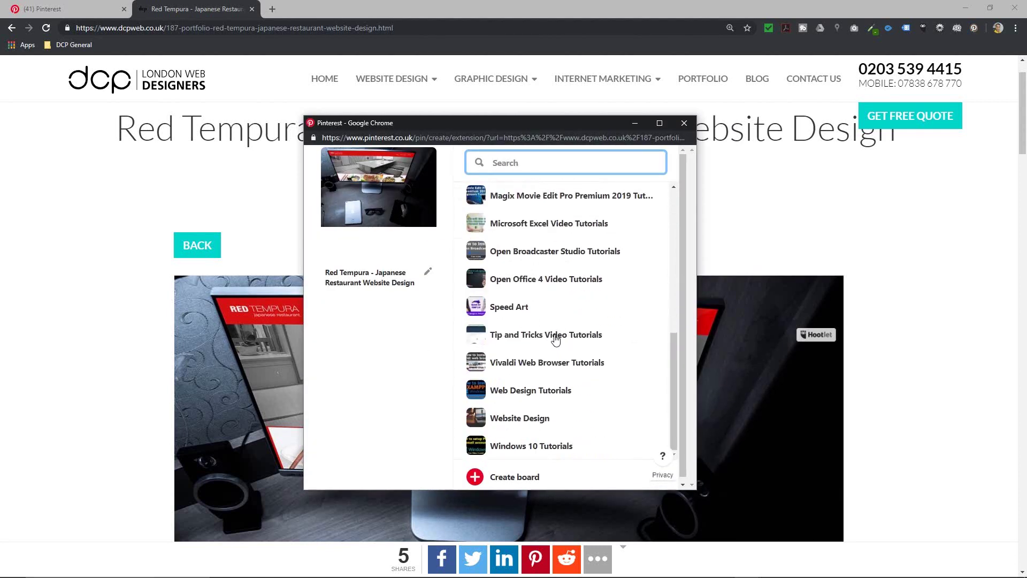
mouse_move(521, 426)
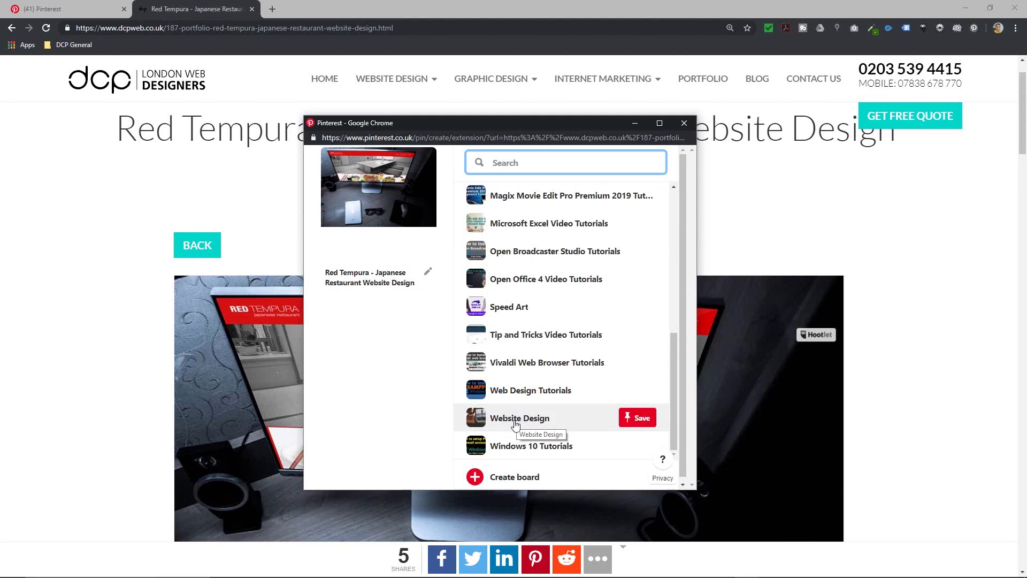
left_click(516, 423)
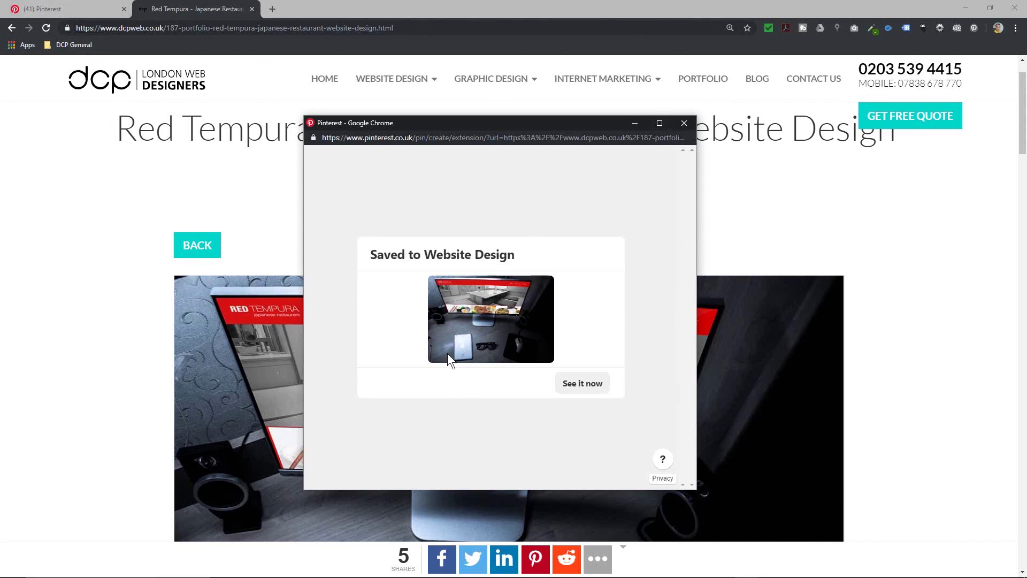
left_click(684, 124)
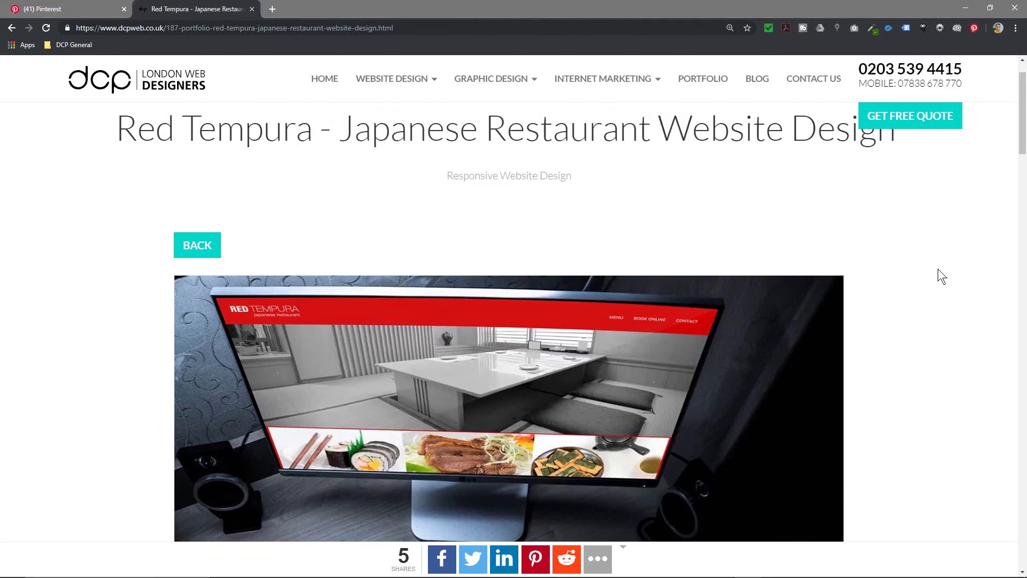
- Pin the tablet, laptop-and-phone and sushi banner images to Website Design
scroll(938, 269, "down", 10)
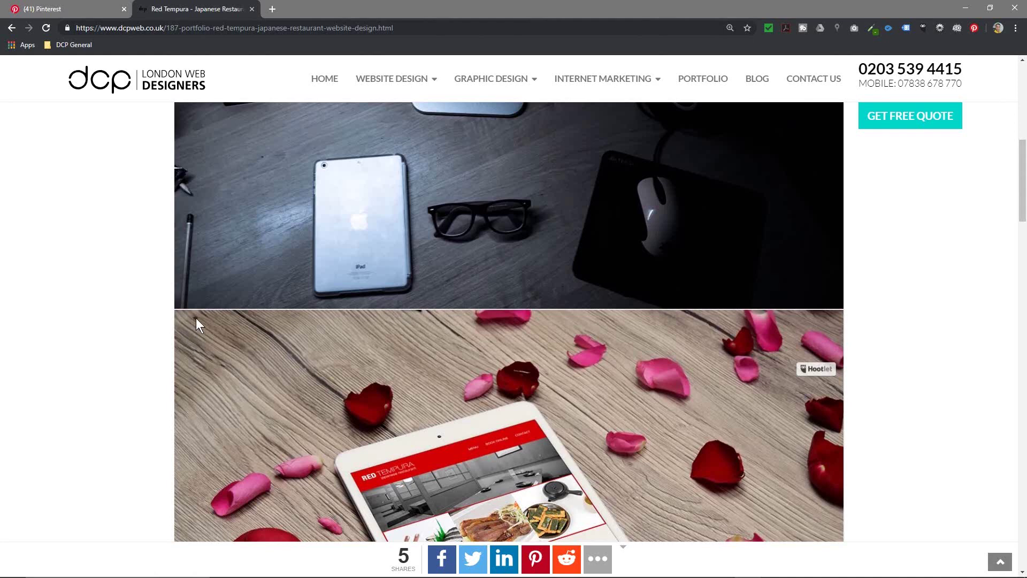
scroll(196, 317, "down", 2)
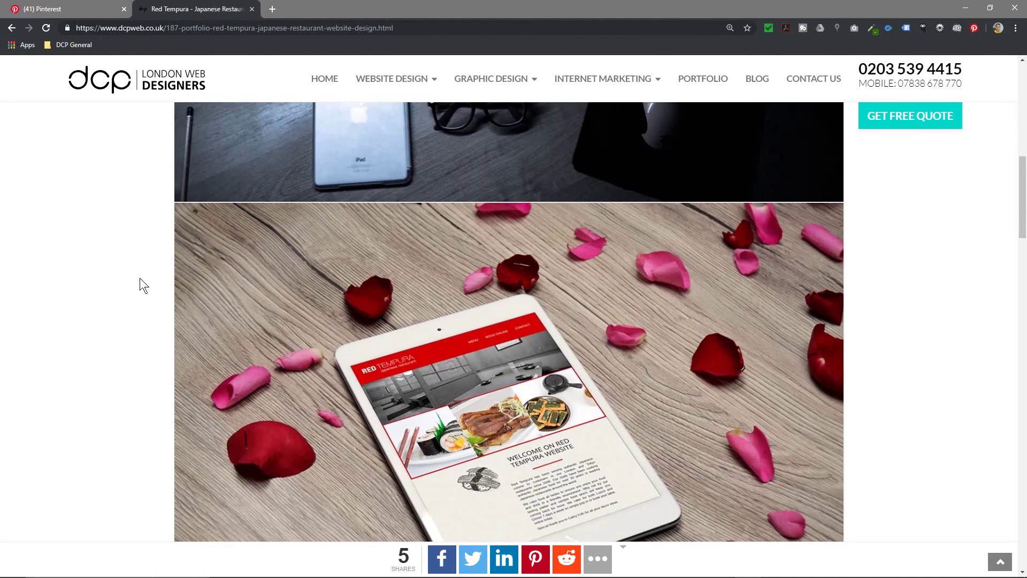
scroll(142, 279, "down", 1)
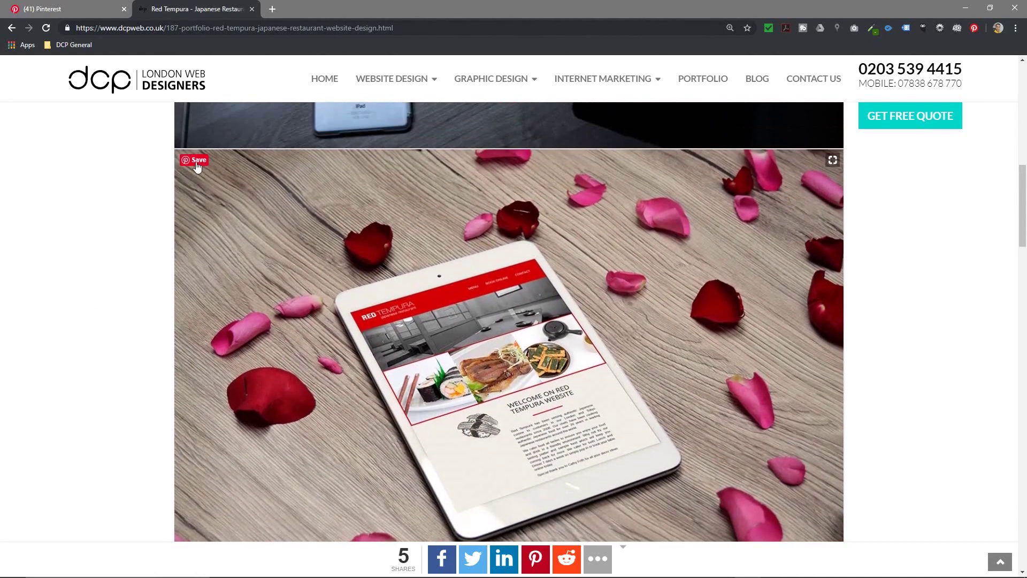
left_click(195, 153)
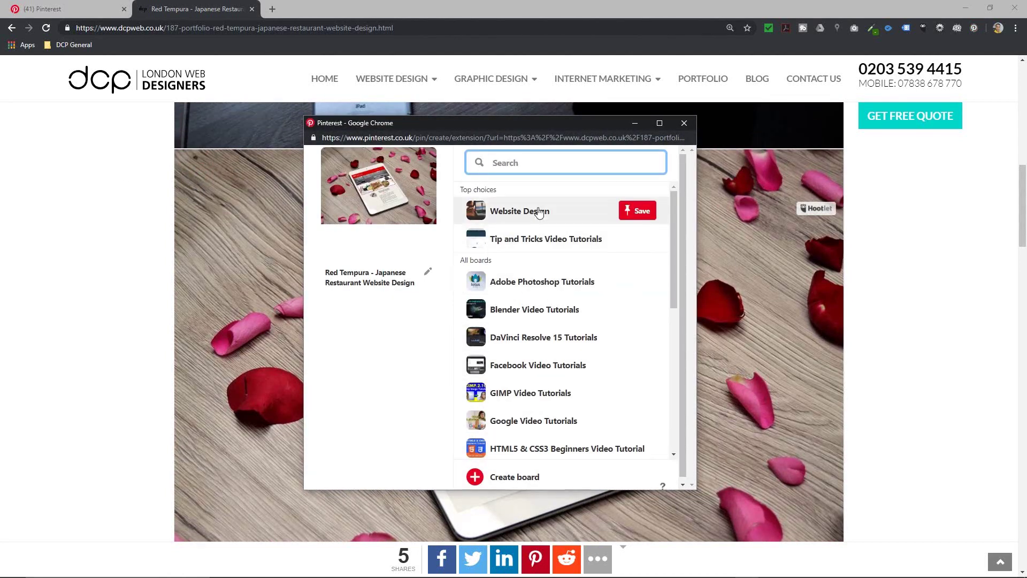
left_click(519, 211)
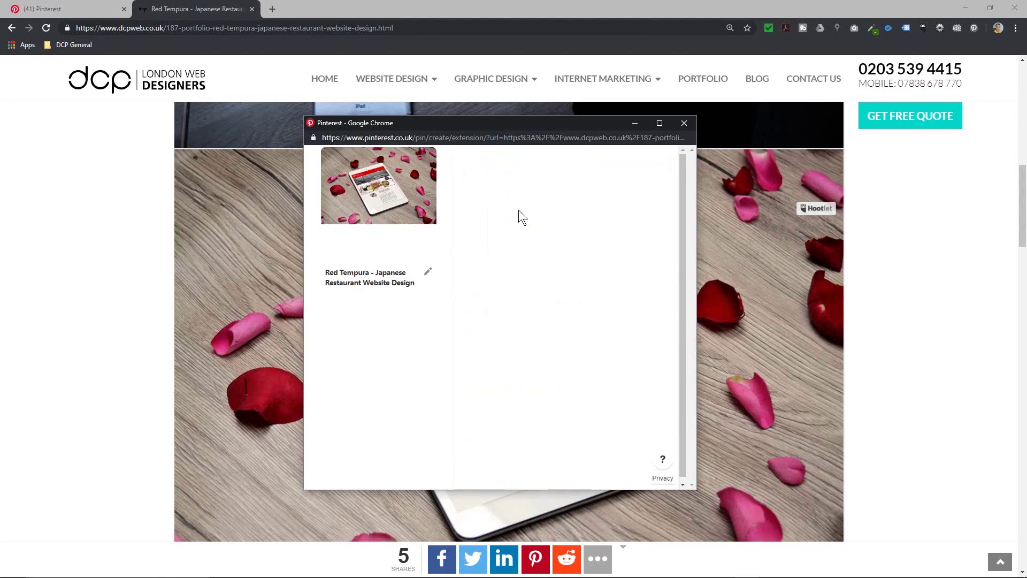
scroll(131, 299, "down", 6)
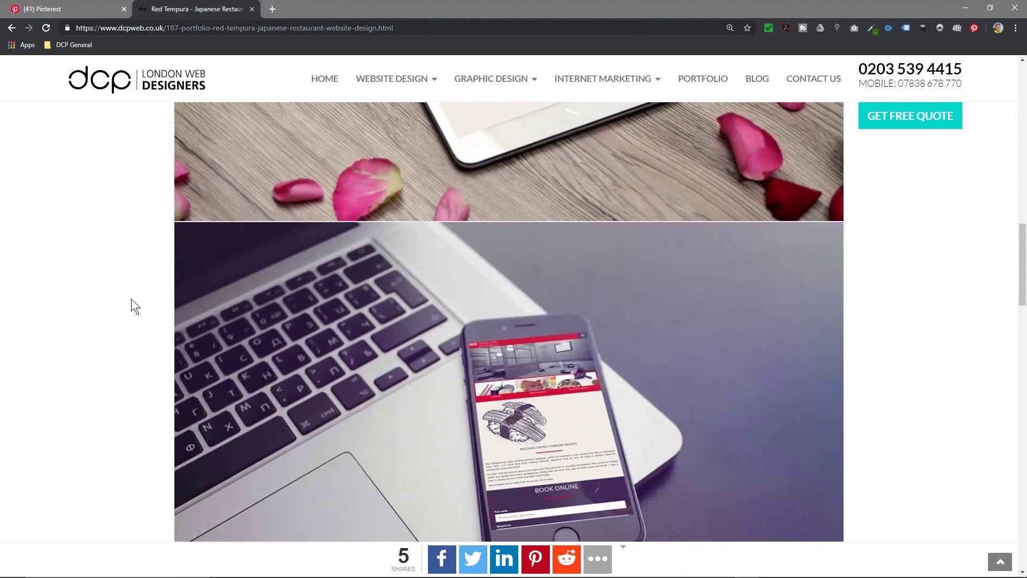
left_click(200, 233)
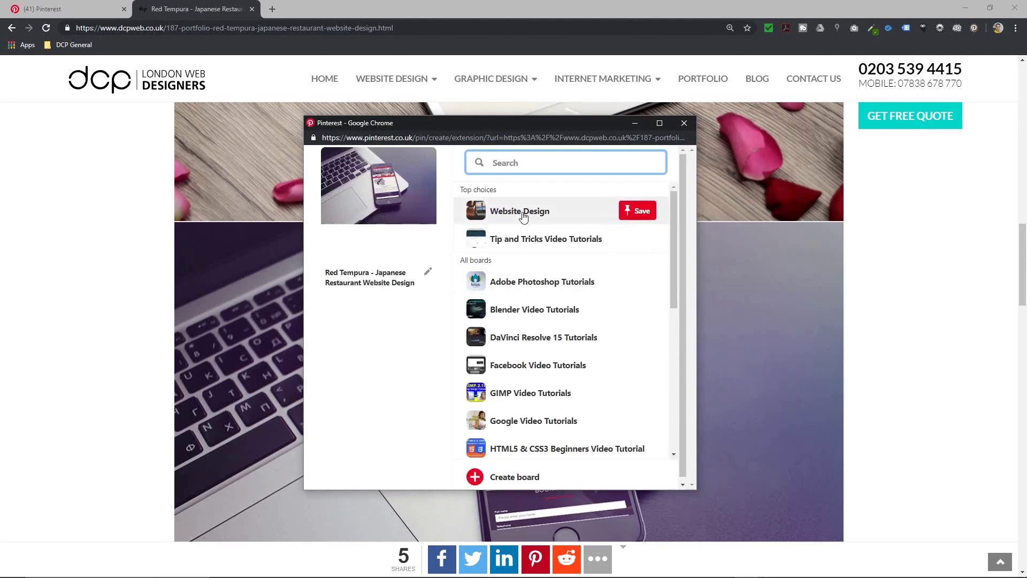
left_click(522, 212)
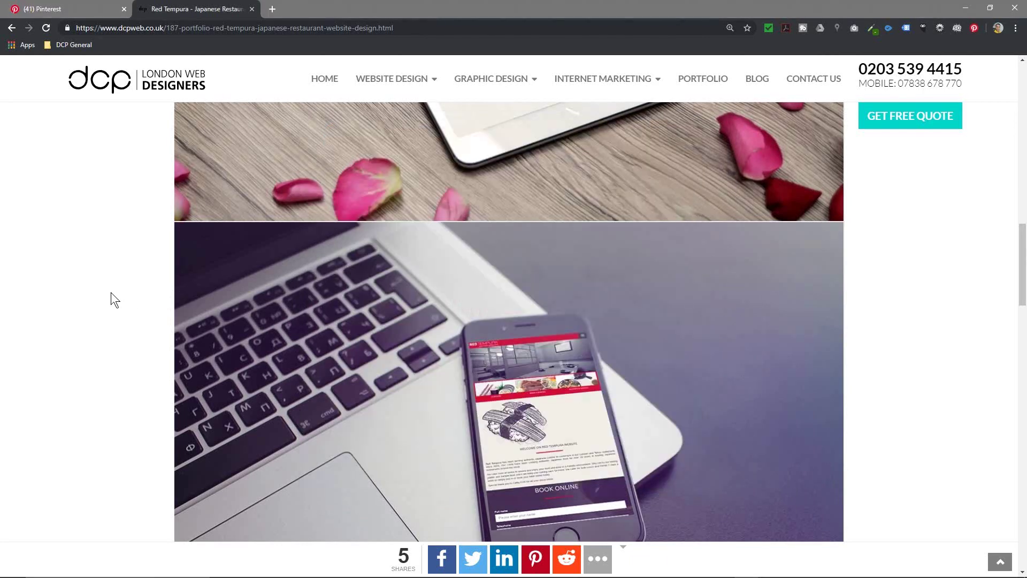
scroll(111, 292, "down", 7)
left_click(203, 306)
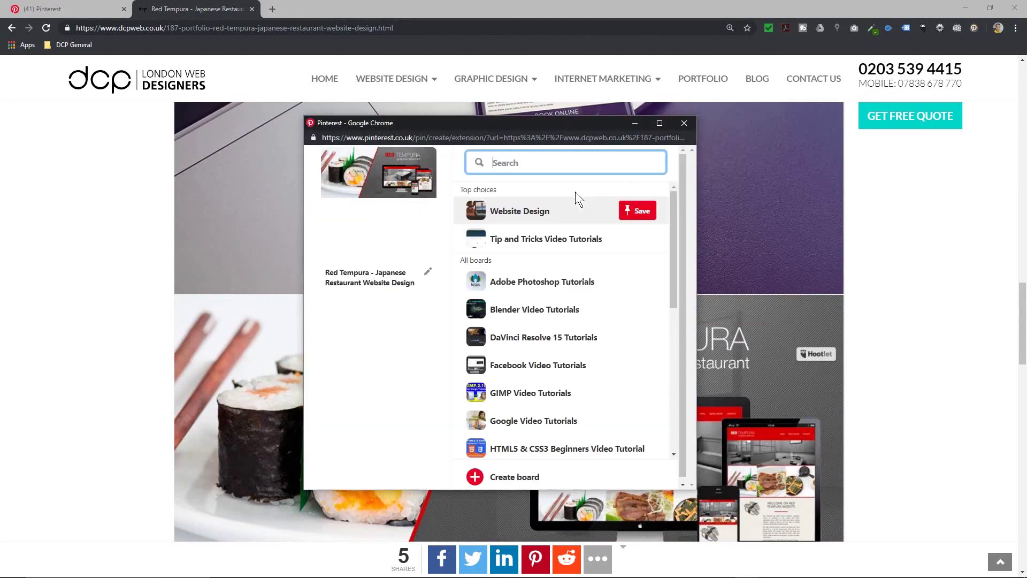
left_click(540, 213)
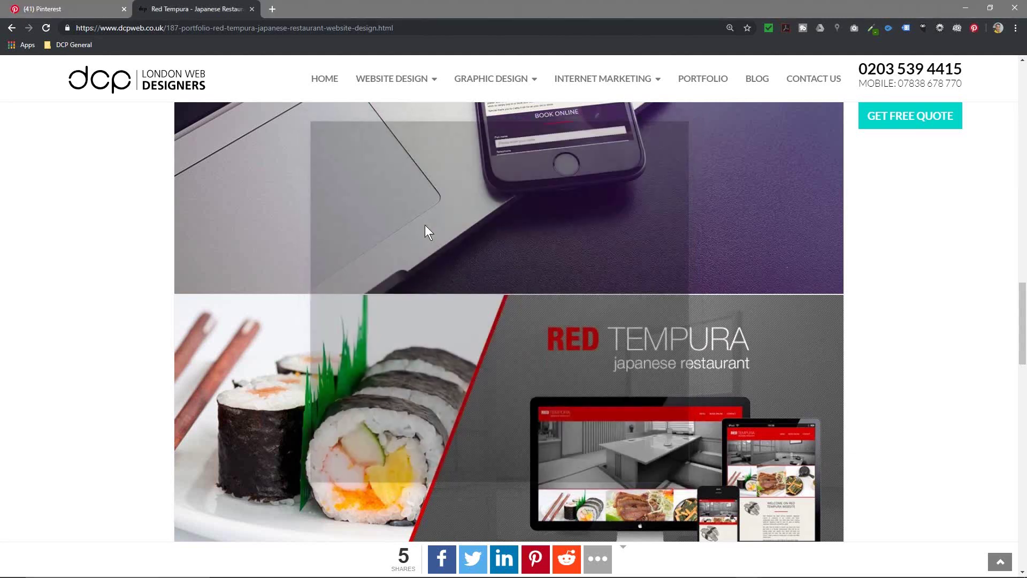
- Switch back to the Pinterest Website Design board tab
mouse_move(397, 316)
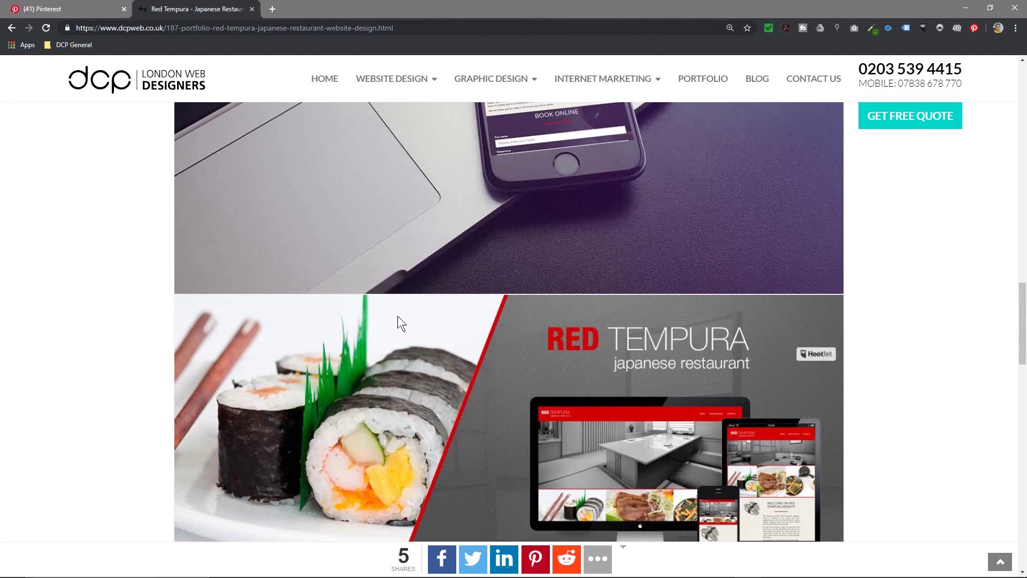
scroll(397, 316, "down", 1)
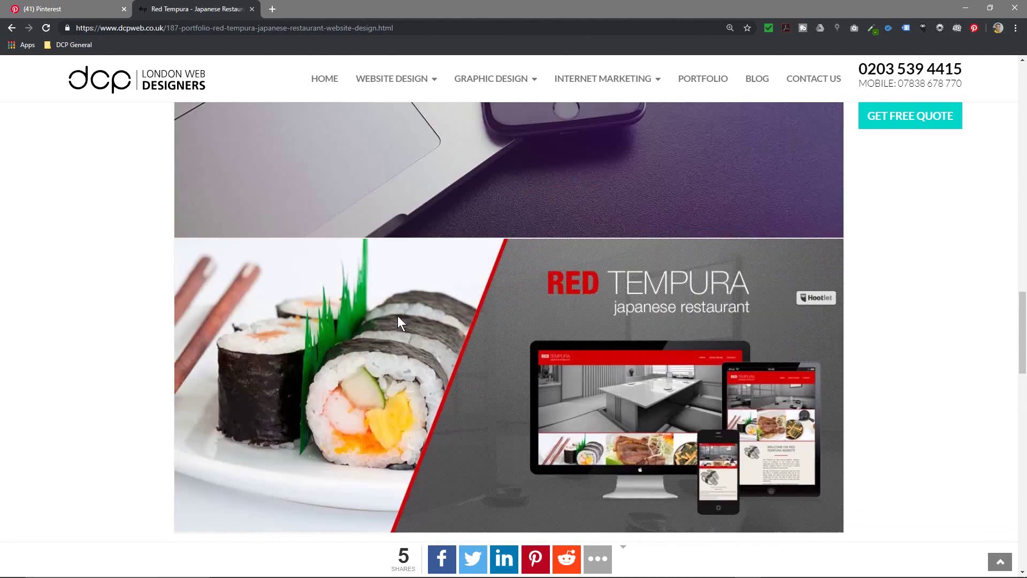
scroll(397, 315, "up", 2)
left_click(47, 11)
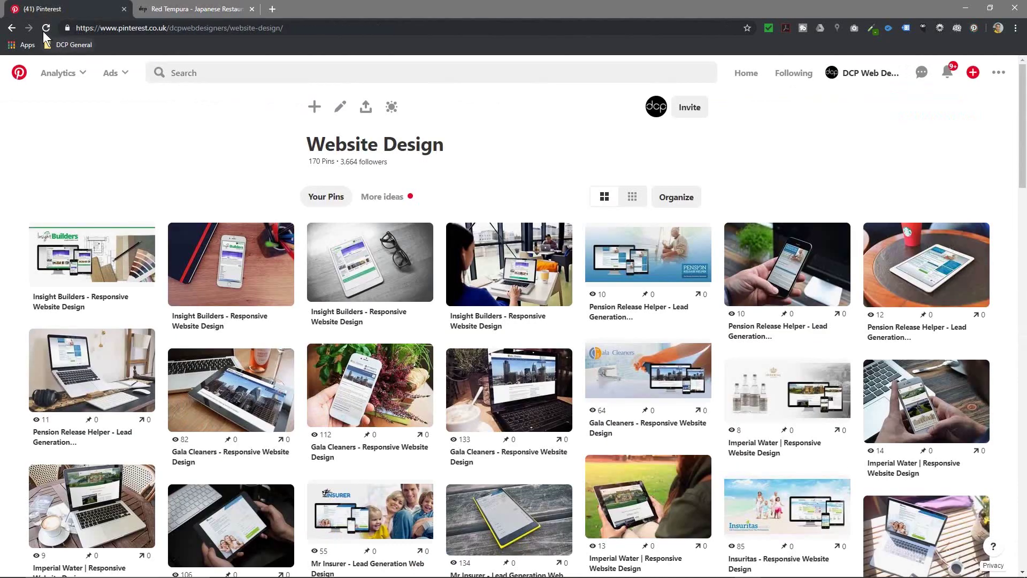
- Refresh the board and follow the new Red Tempura pin to its portfolio page
left_click(44, 31)
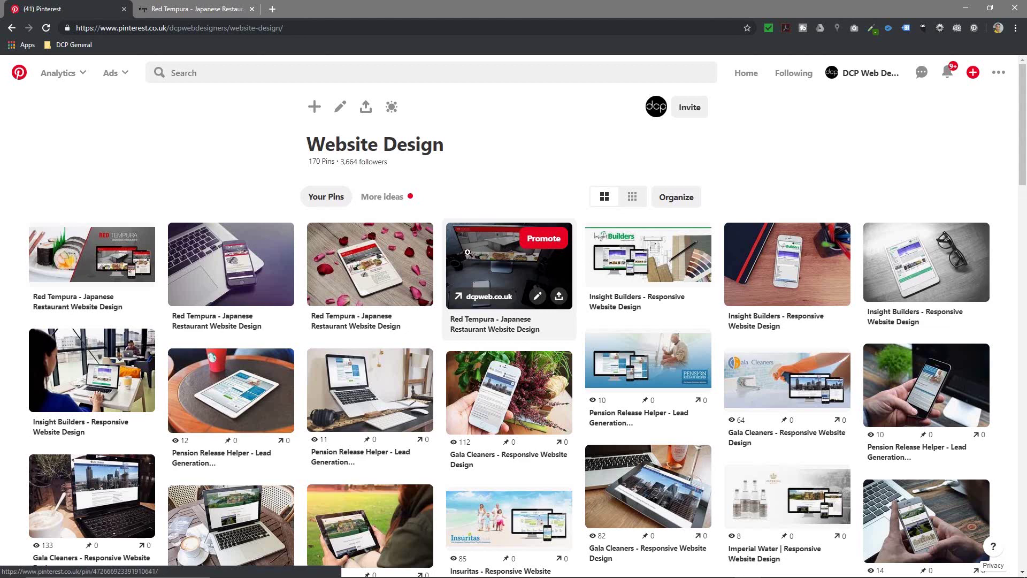
left_click(468, 252)
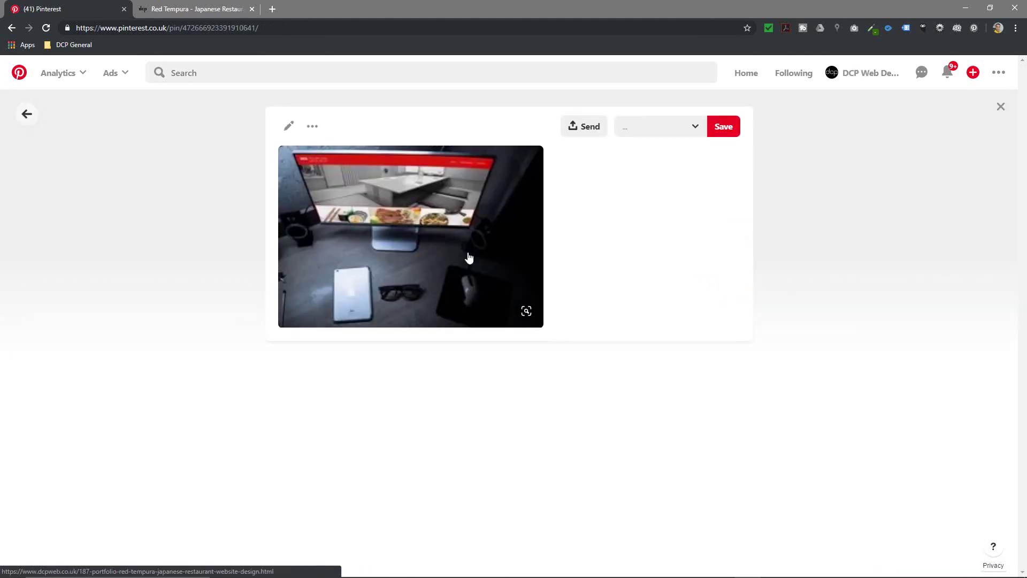
left_click(405, 224)
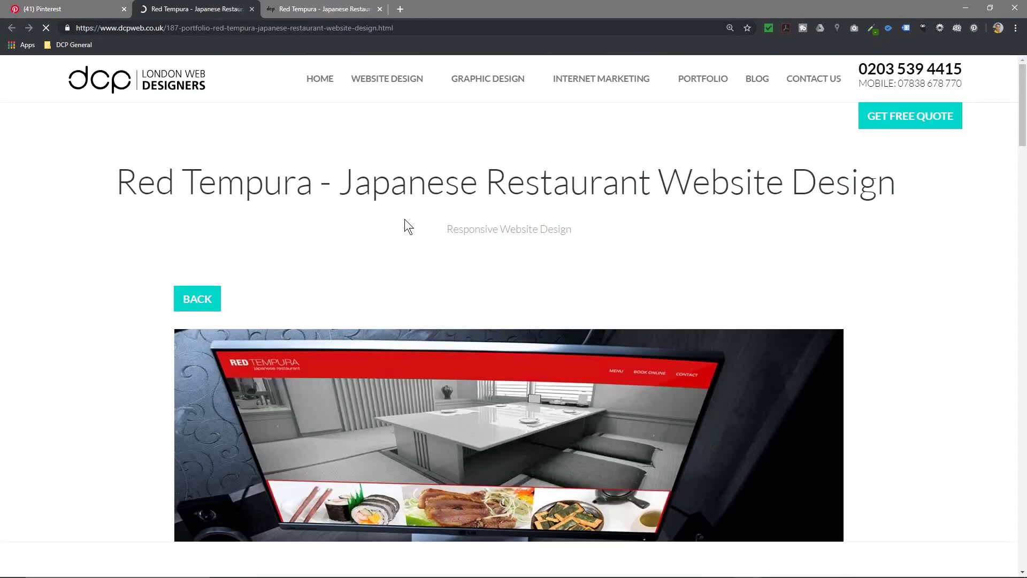
scroll(405, 225, "down", 10)
- Close the duplicate tab, review the Red Tempura page, and return to the pin
left_click(380, 9)
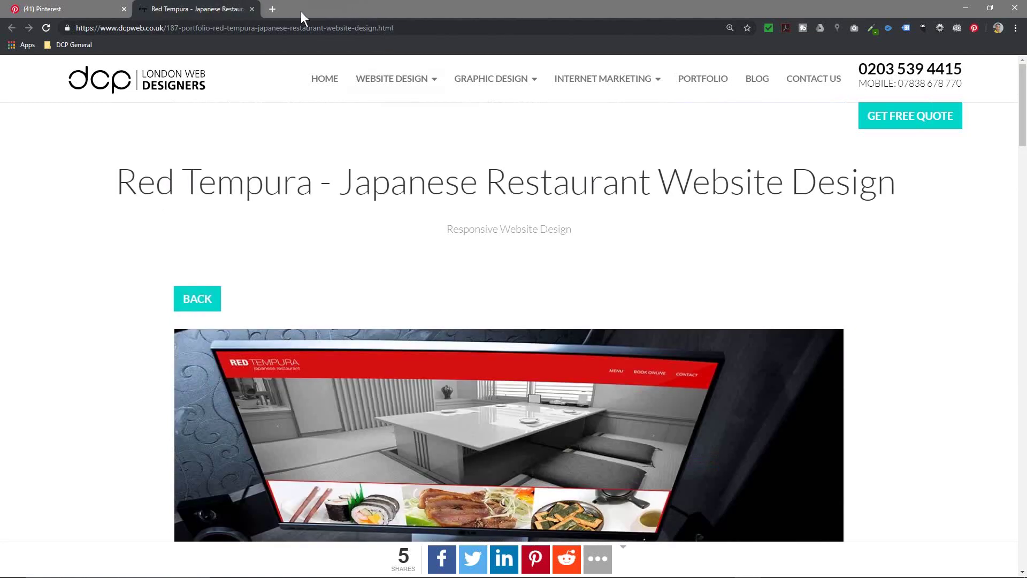
left_click_drag(122, 186, 882, 190)
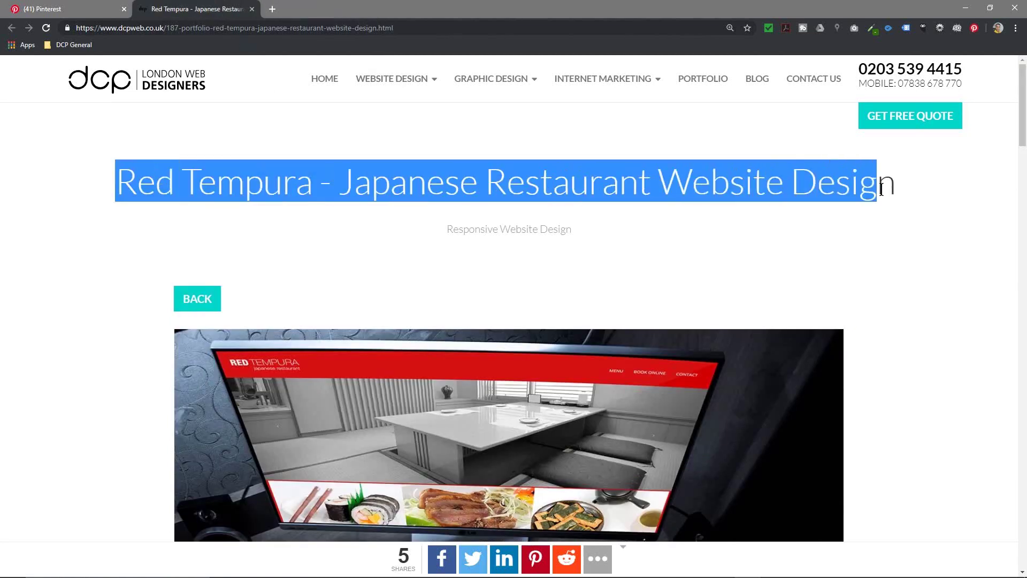
left_click(486, 203)
scroll(474, 360, "down", 6)
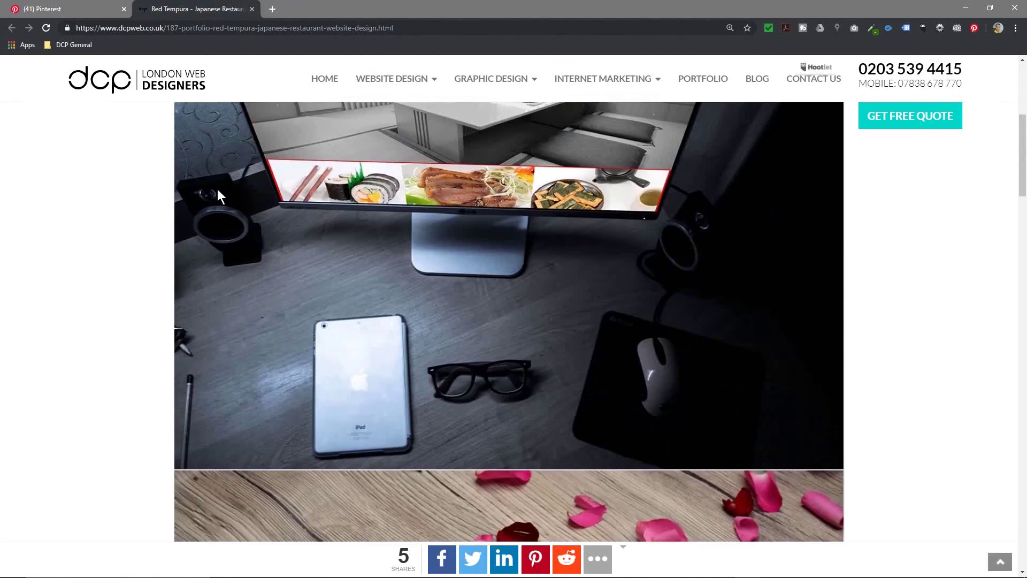
scroll(187, 185, "up", 3)
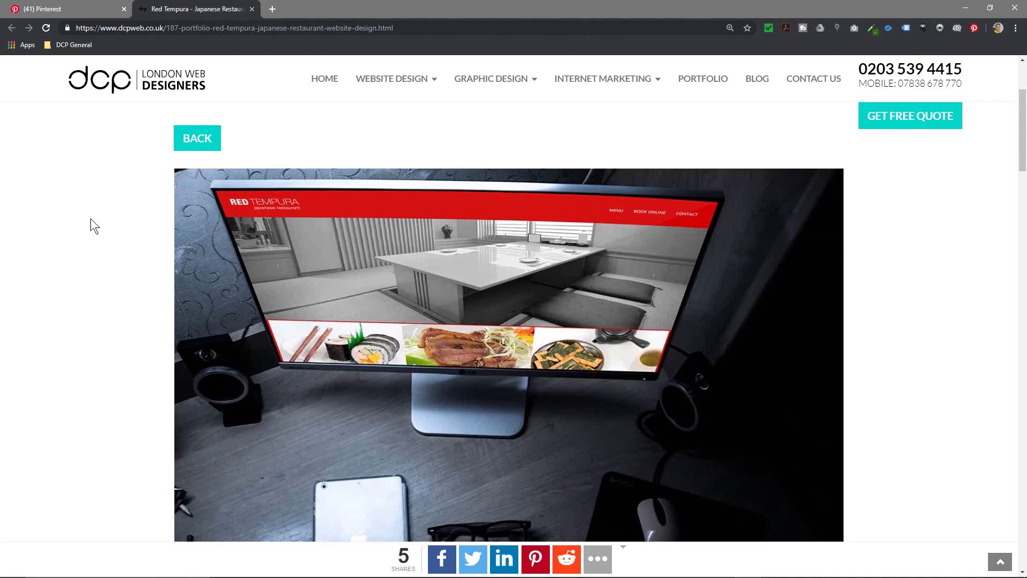
left_click(78, 14)
- Go back to Website Design and view the Gala Cleaners pin's (82 impressions) portfolio page
left_click(27, 114)
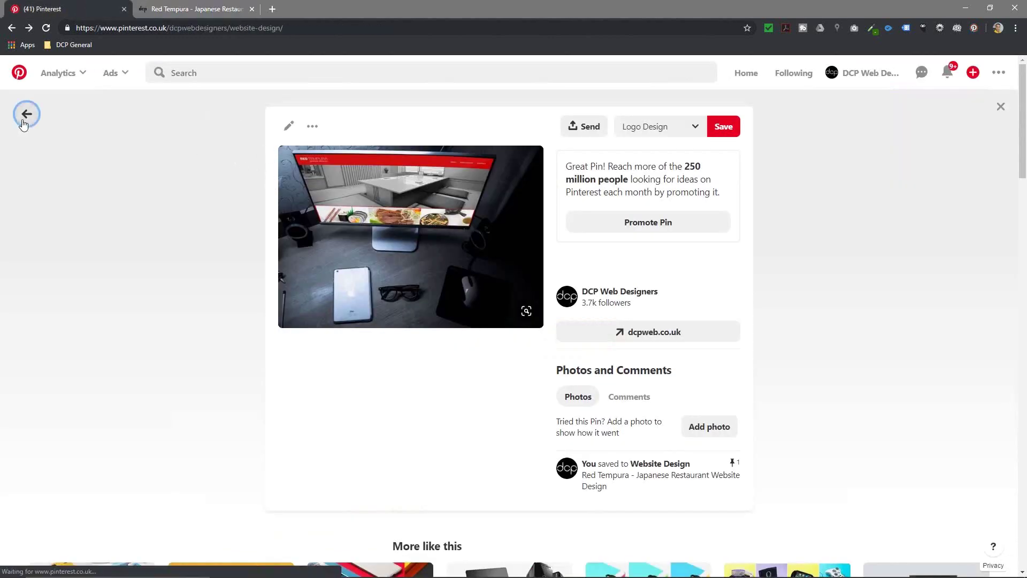
scroll(597, 303, "down", 7)
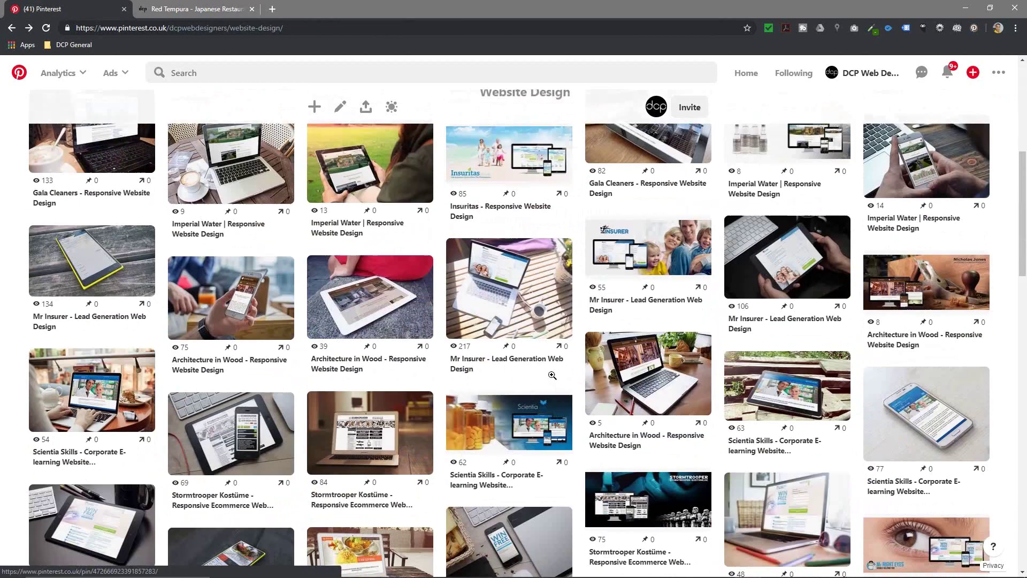
scroll(597, 303, "up", 3)
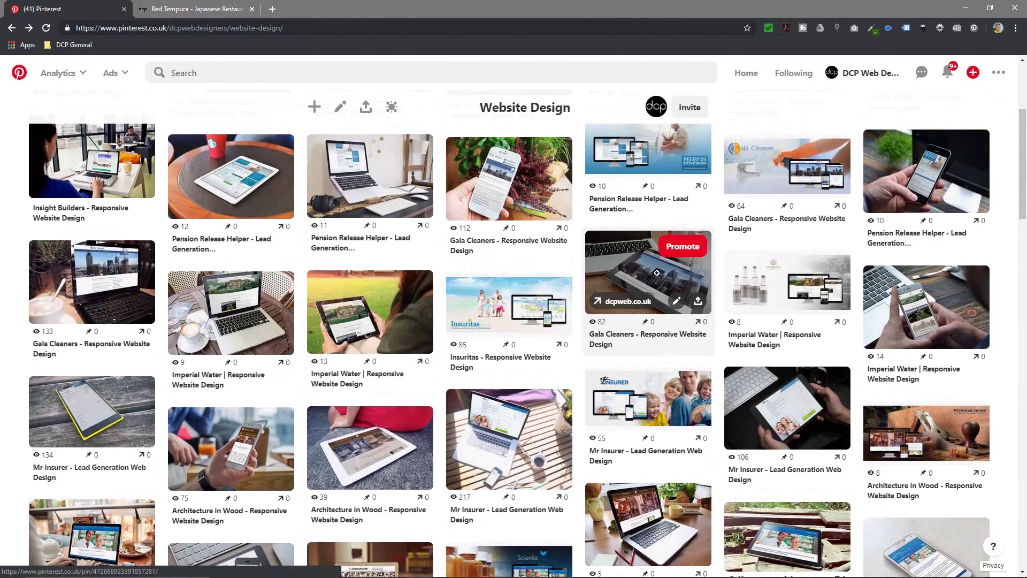
left_click(657, 275)
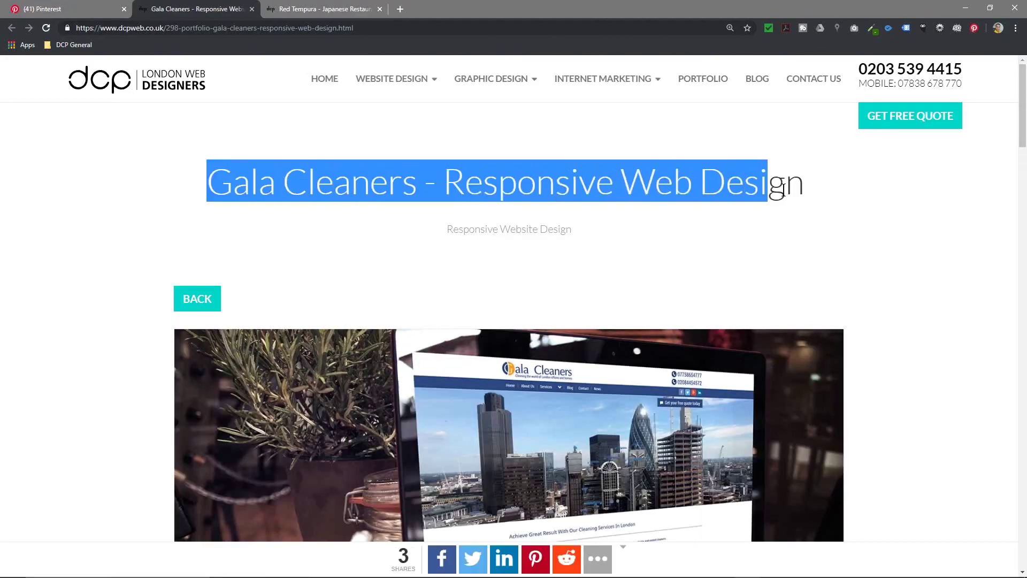
scroll(573, 301, "down", 15)
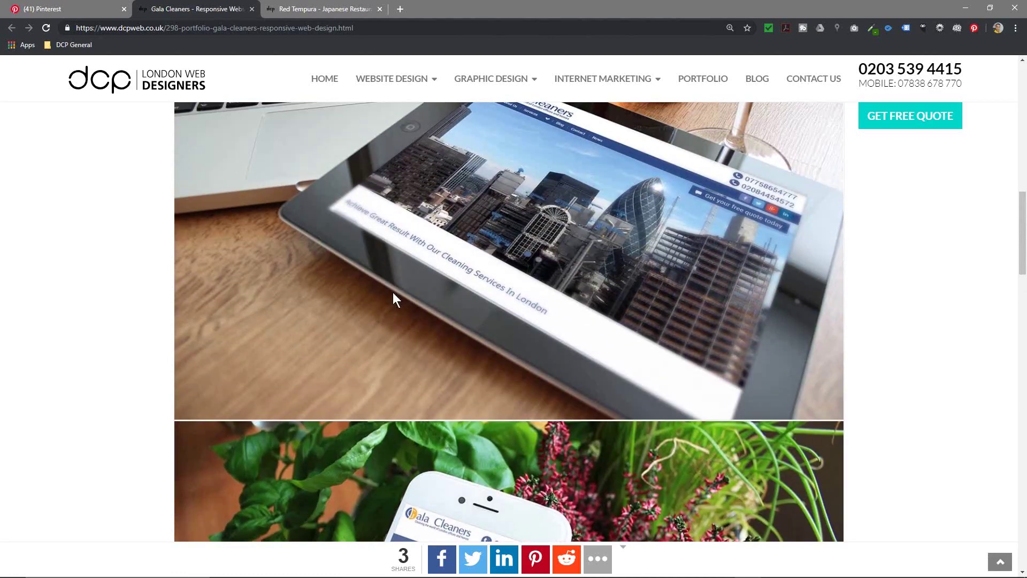
scroll(393, 298, "up", 3)
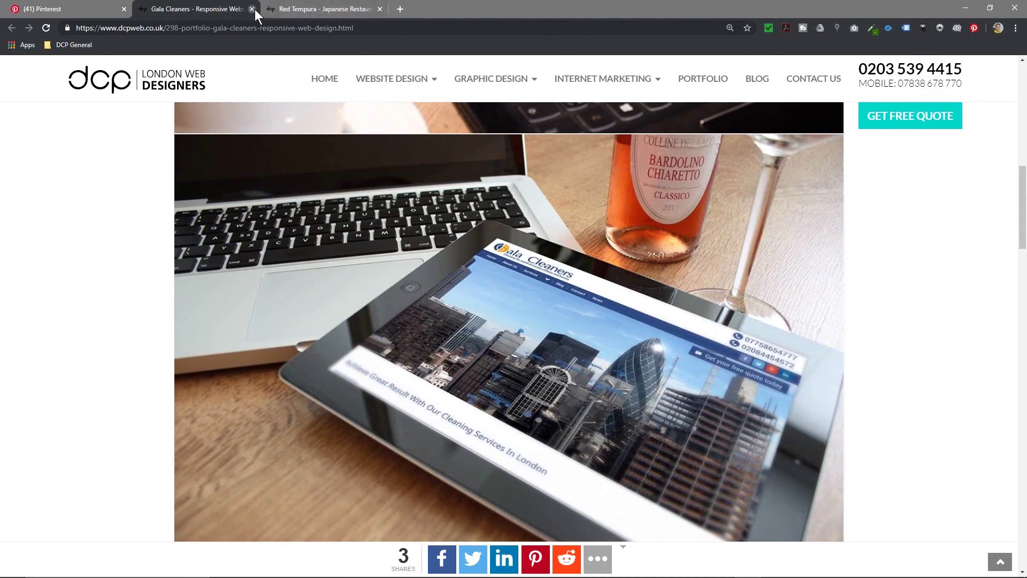
- Close the Gala Cleaners and Red Tempura website tabs and return to the board
left_click(252, 9)
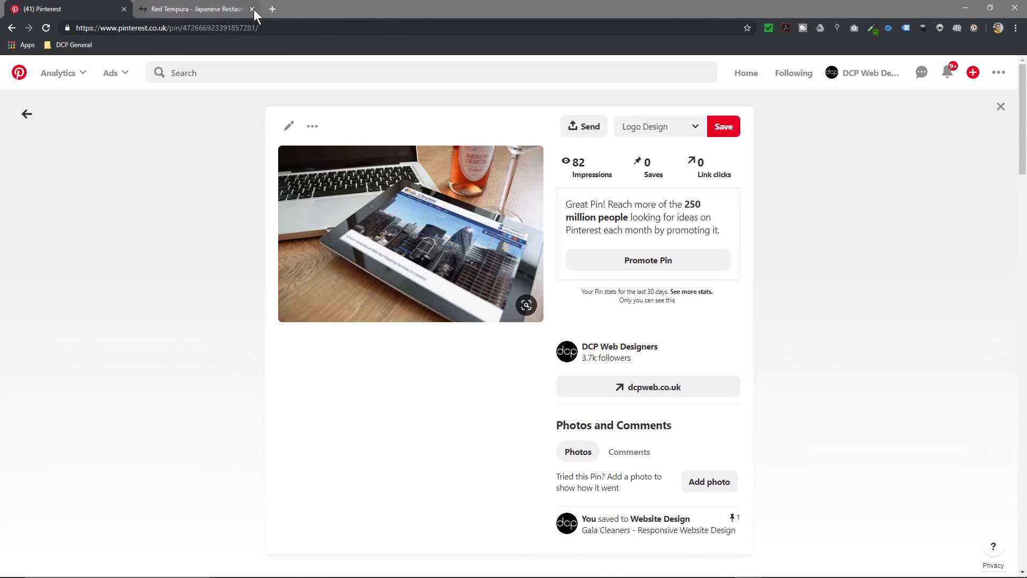
left_click(252, 9)
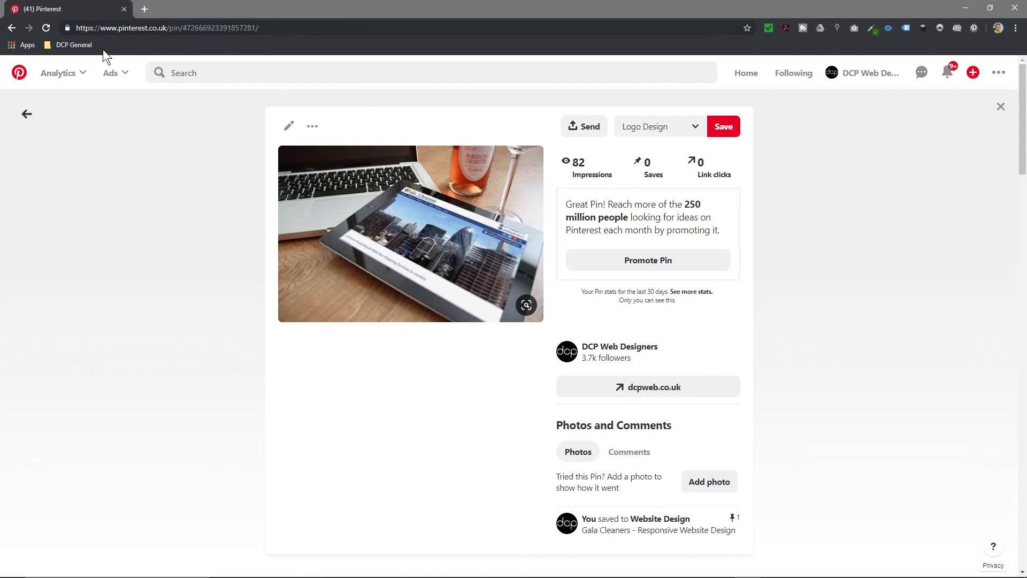
left_click(26, 115)
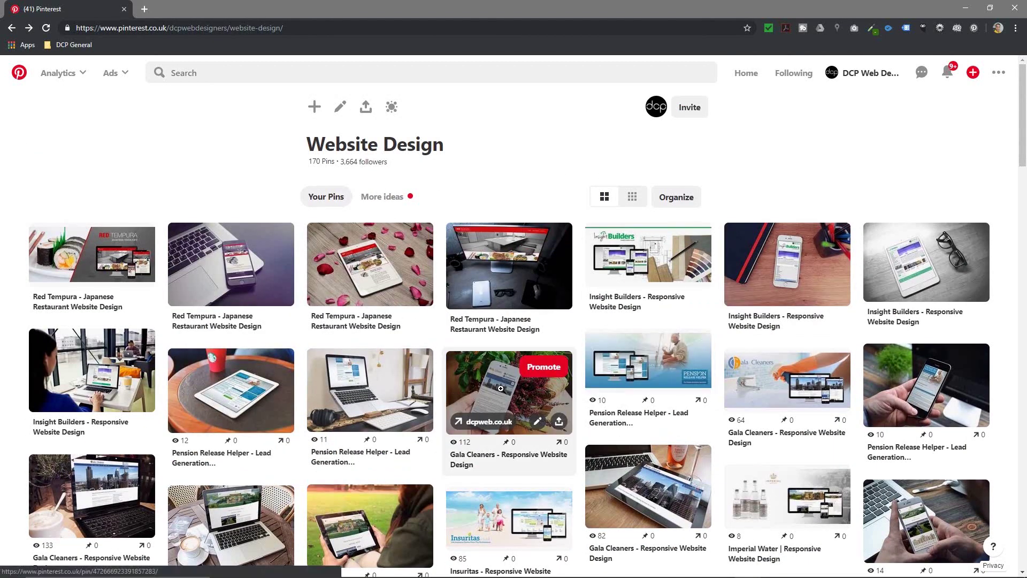
- Check the Gala Cleaners pin (112 impressions) links to dcpweb.co.uk, then close that tab
left_click(501, 390)
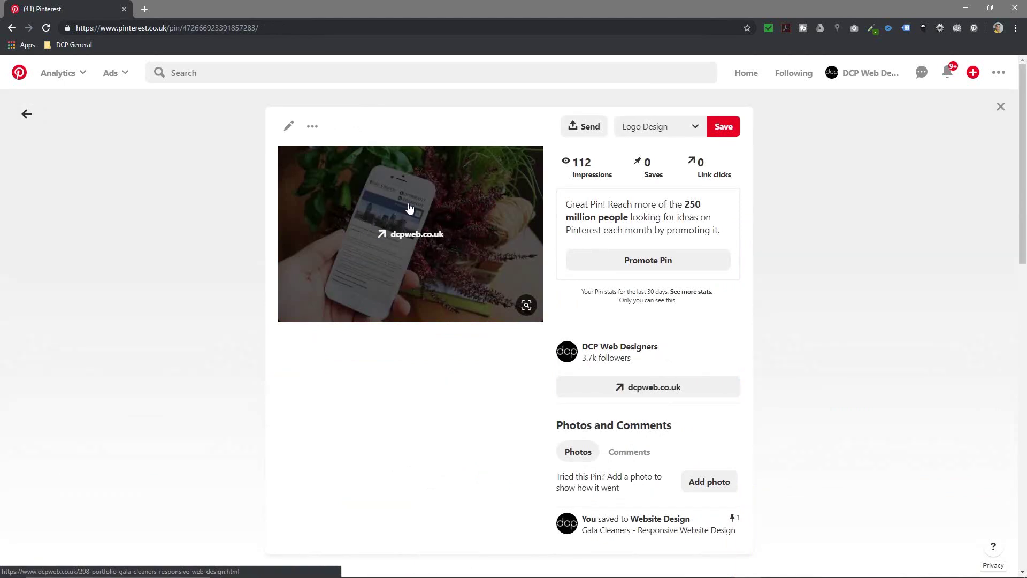
left_click(409, 204)
left_click_drag(207, 179, 724, 183)
left_click(613, 271)
scroll(538, 333, "down", 15)
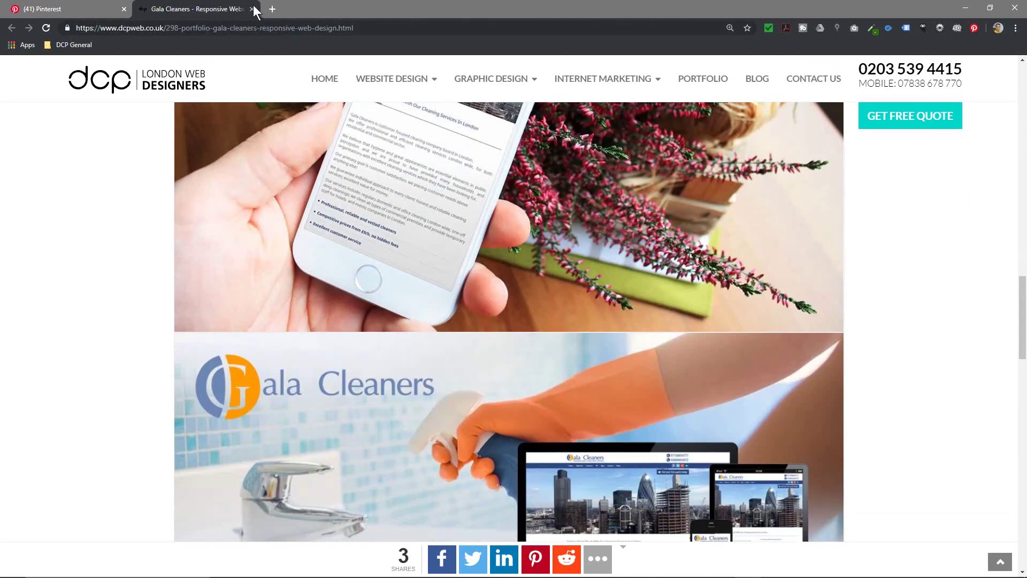
left_click(252, 9)
left_click(634, 389)
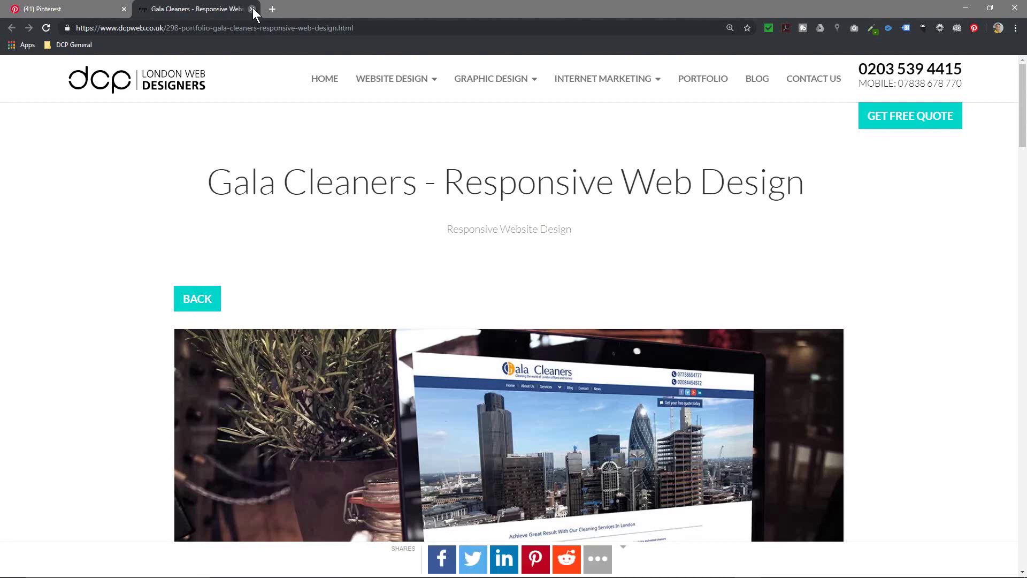
left_click(252, 9)
left_click(28, 111)
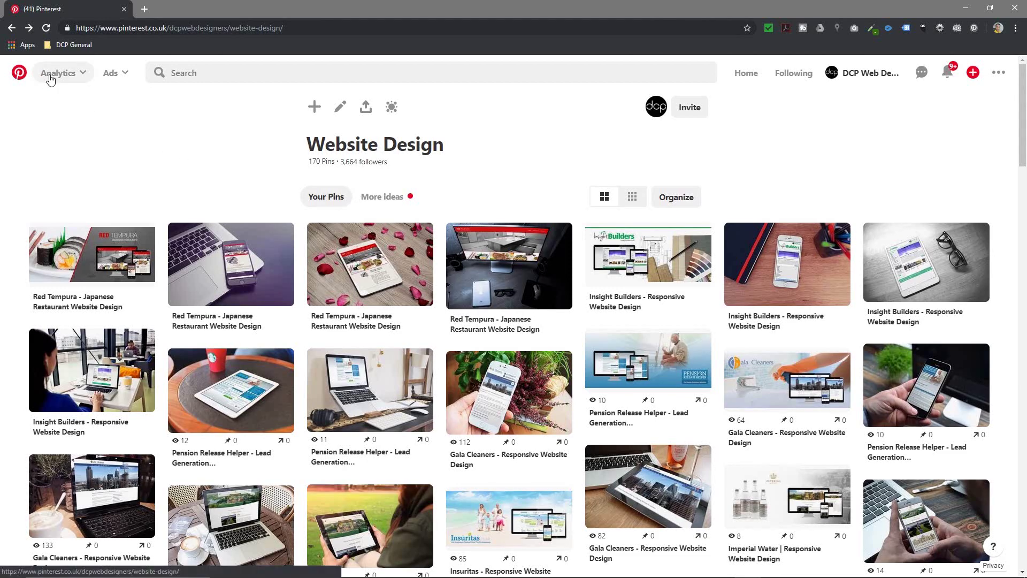
- Open the DCP Web Designers profile and list its 19 boards, Website Design at 170 pins
left_click(656, 109)
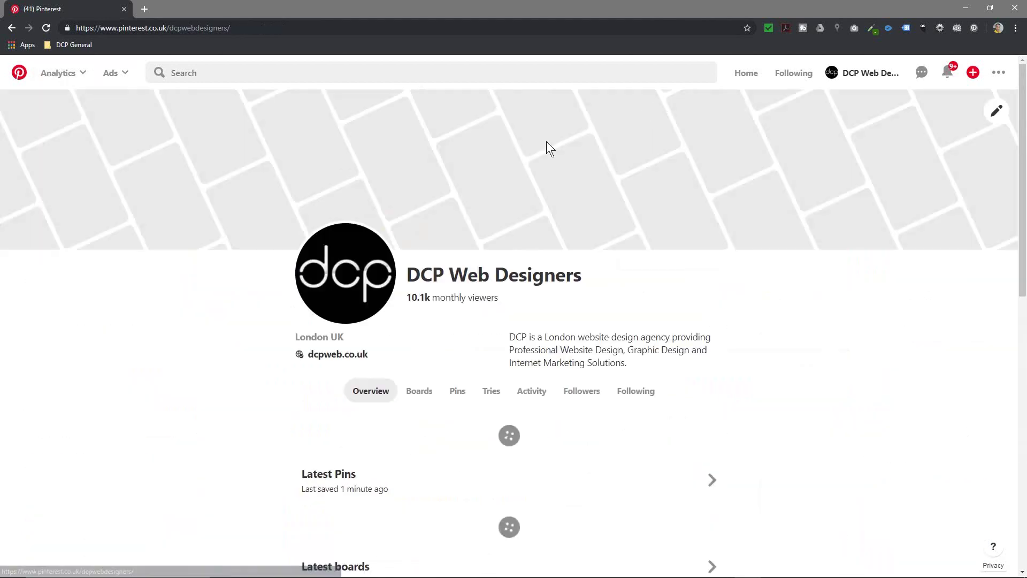
scroll(464, 278, "down", 7)
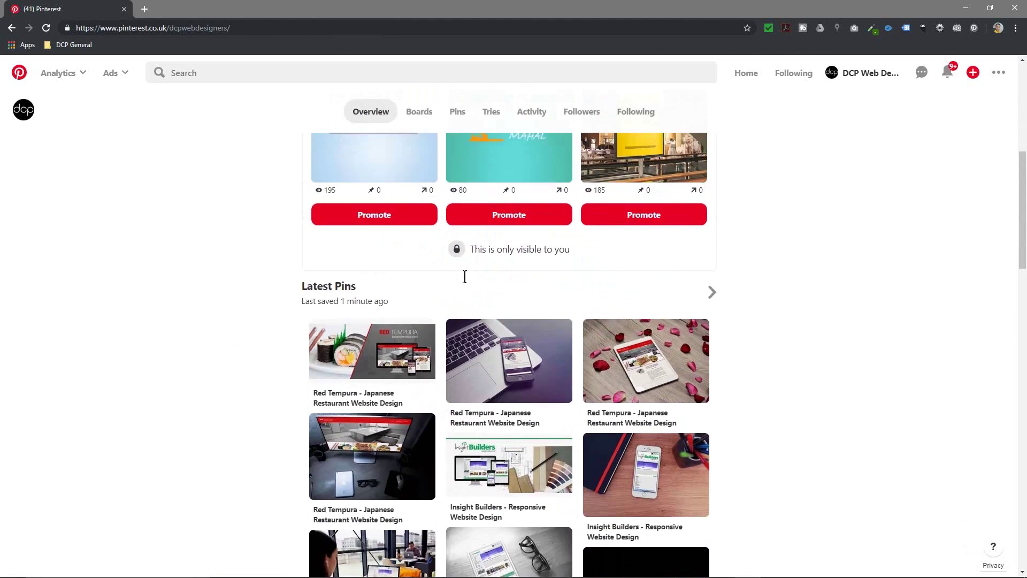
scroll(452, 245, "up", 4)
left_click(421, 178)
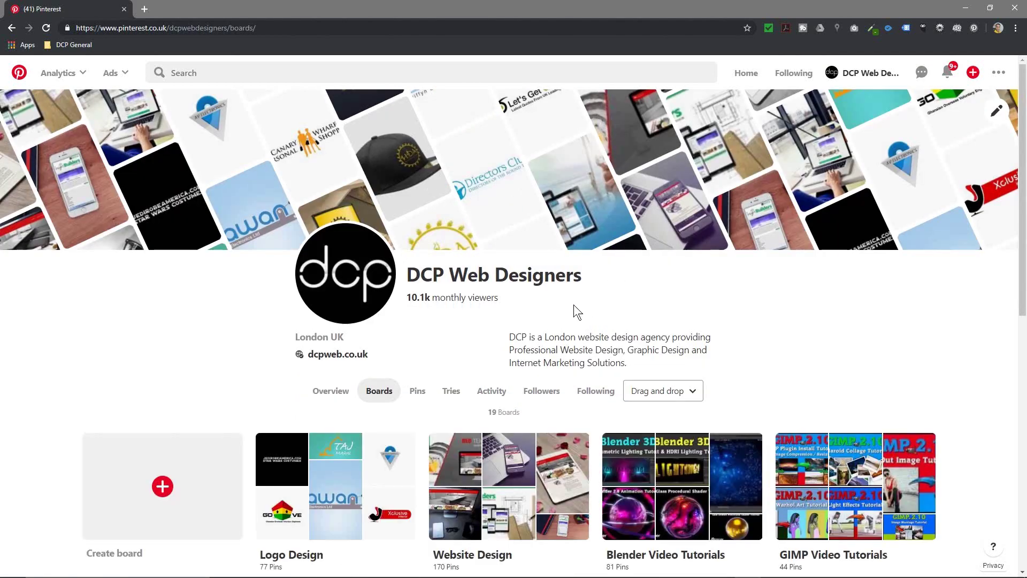
scroll(574, 304, "down", 4)
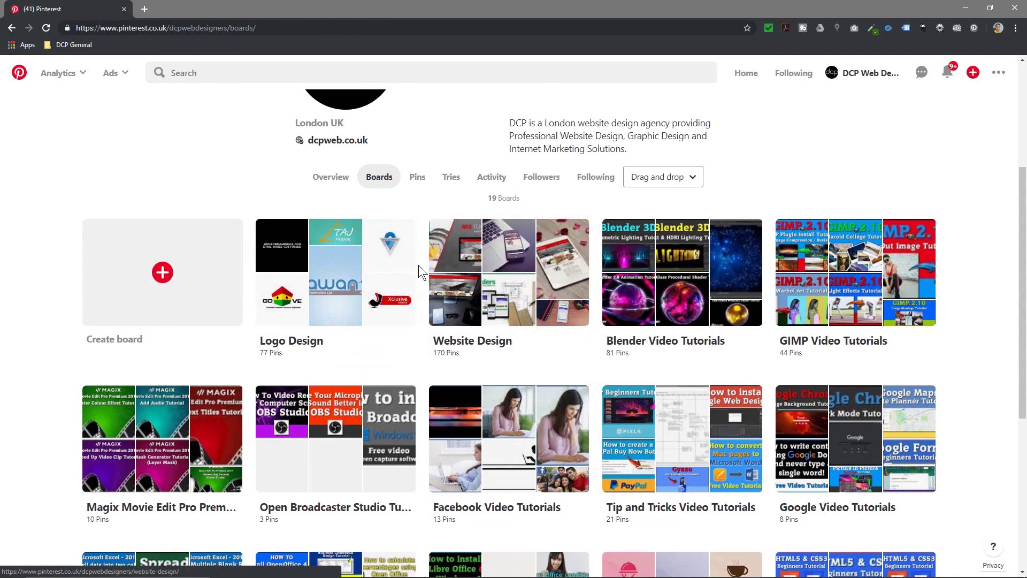